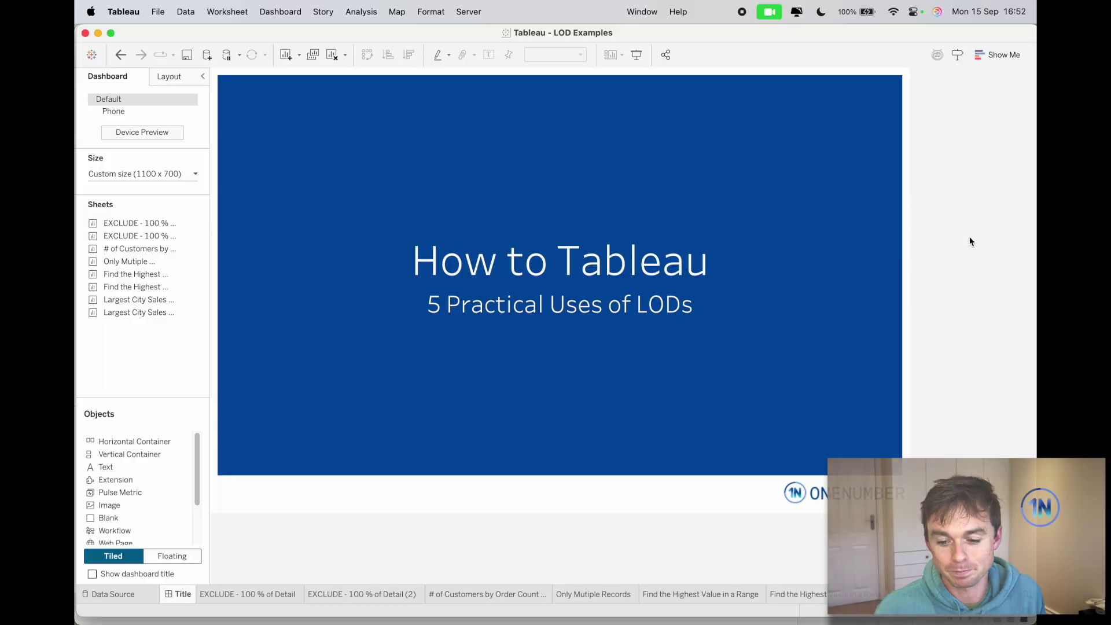
# On the EXCLUDE - 100 % of Detail sheet, replace Sales Amt on Rows with SUM(Sales)
pyautogui.click(273, 594)
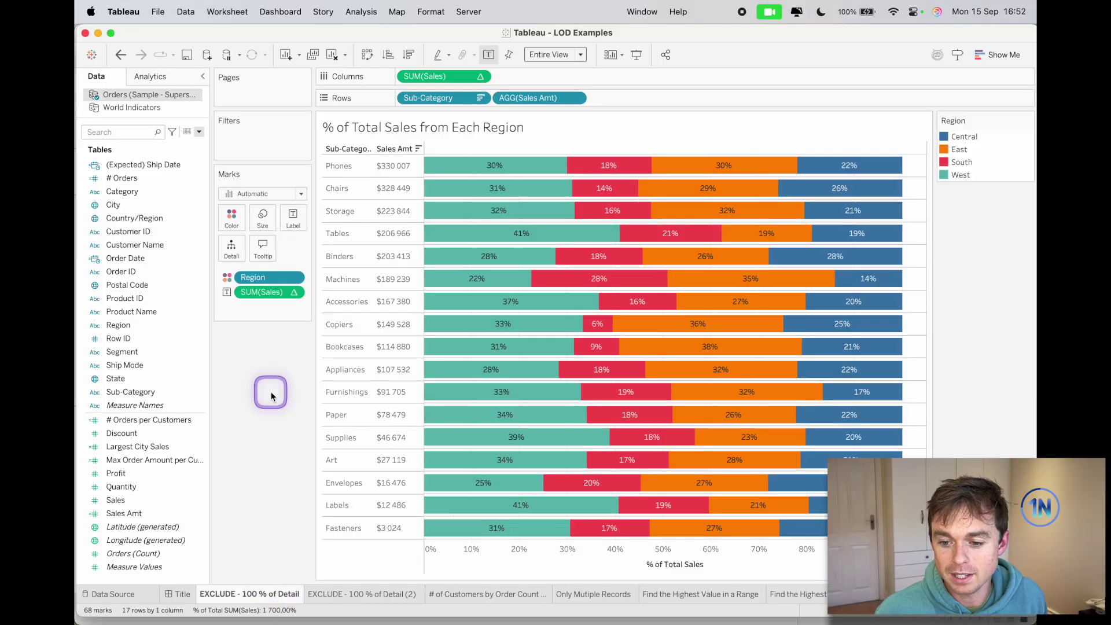
pyautogui.moveTo(549, 99); pyautogui.dragTo(243, 365)
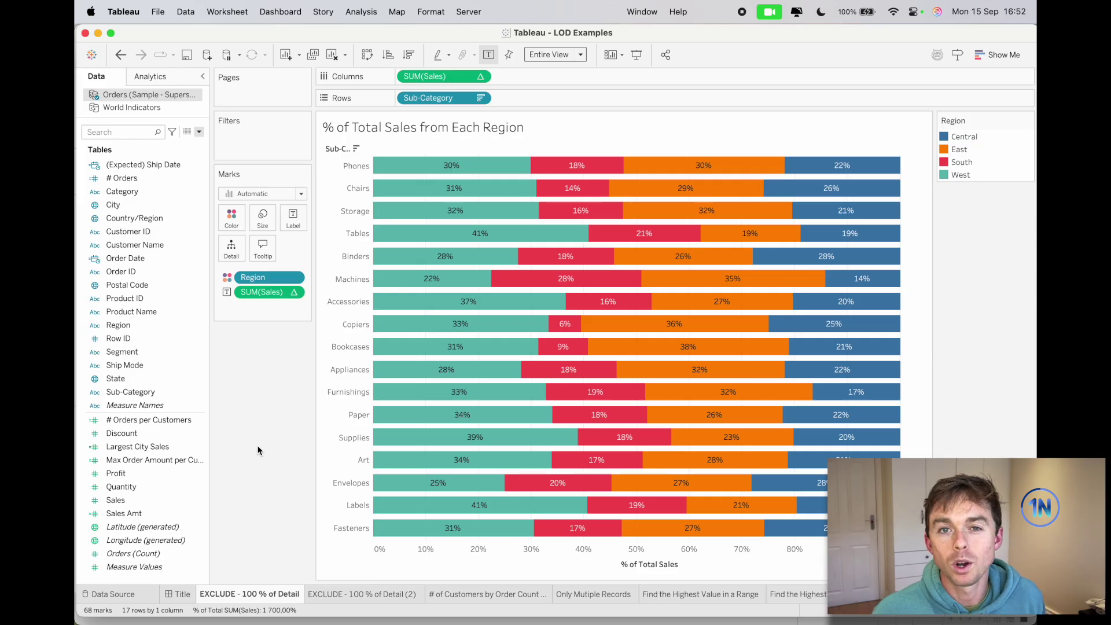
pyautogui.moveTo(115, 500); pyautogui.dragTo(531, 100)
pyautogui.rightClick(531, 100)
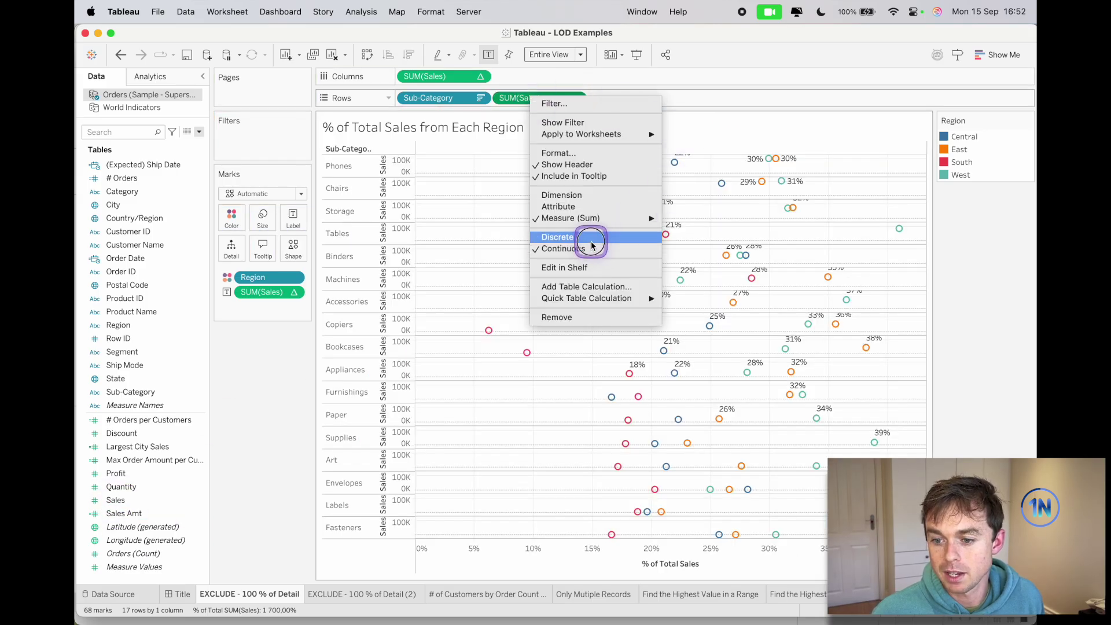
pyautogui.click(595, 238)
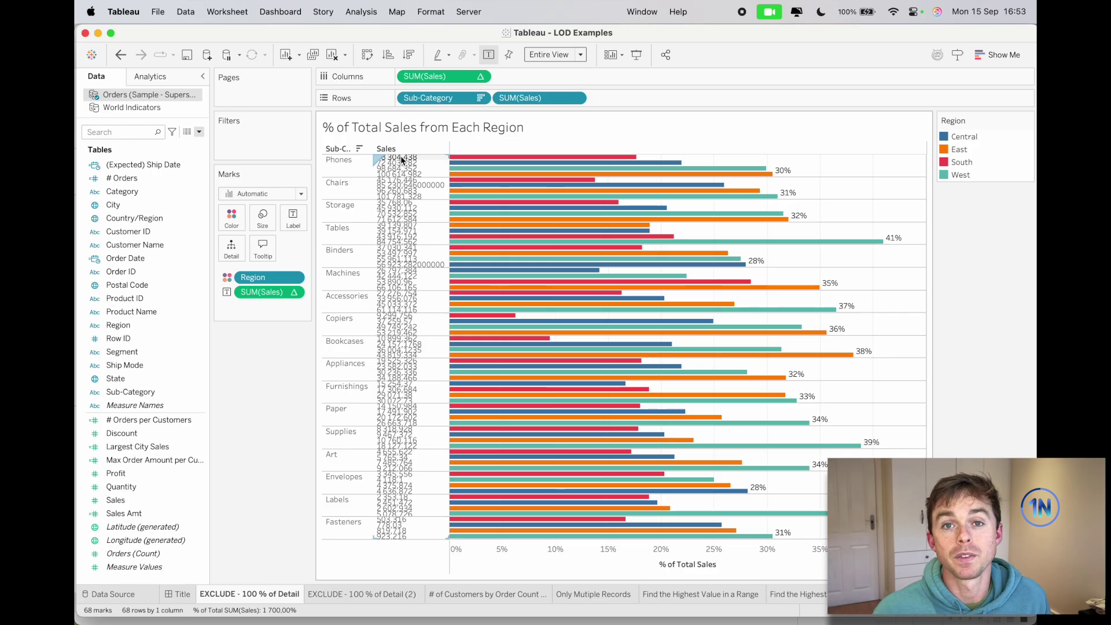
pyautogui.moveTo(528, 98); pyautogui.dragTo(283, 359)
pyautogui.click(199, 132)
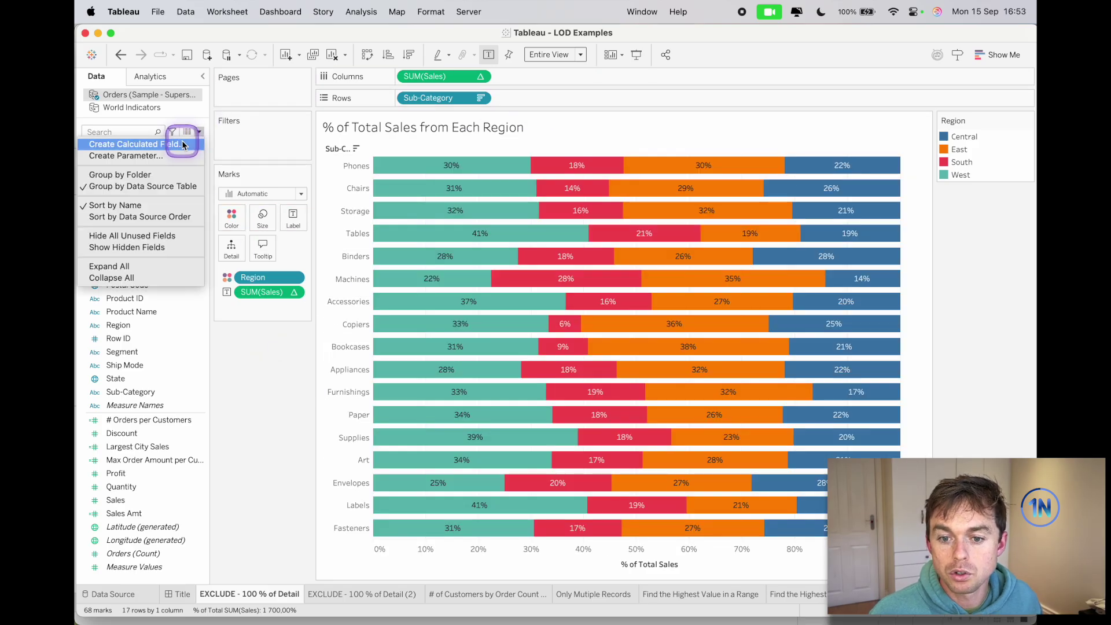
pyautogui.click(179, 143)
pyautogui.click(469, 278)
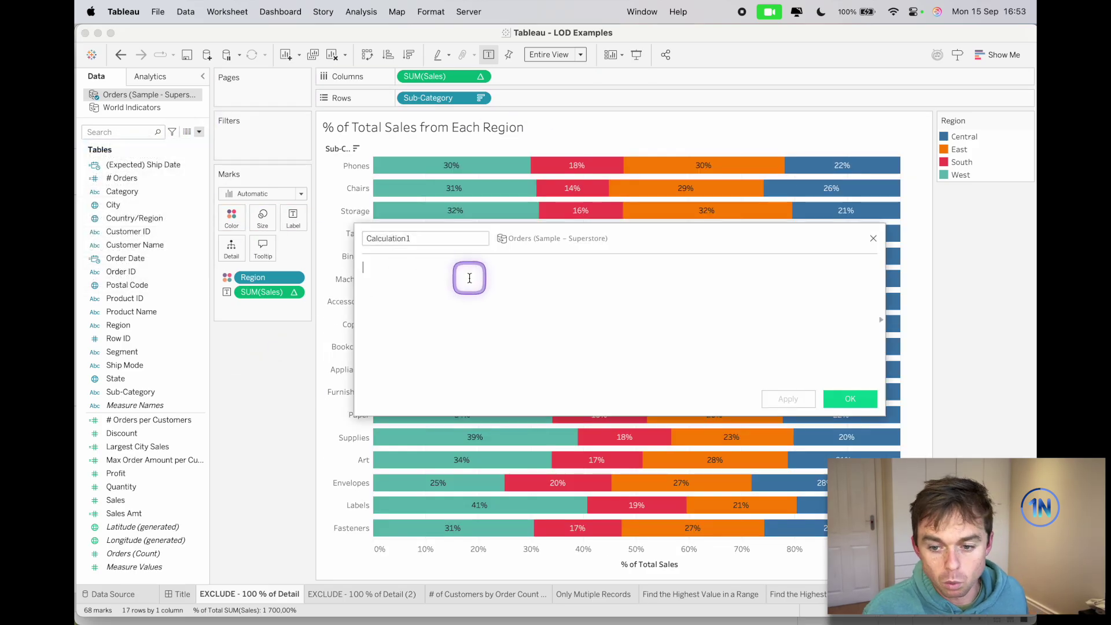
pyautogui.write('{ FIXED')
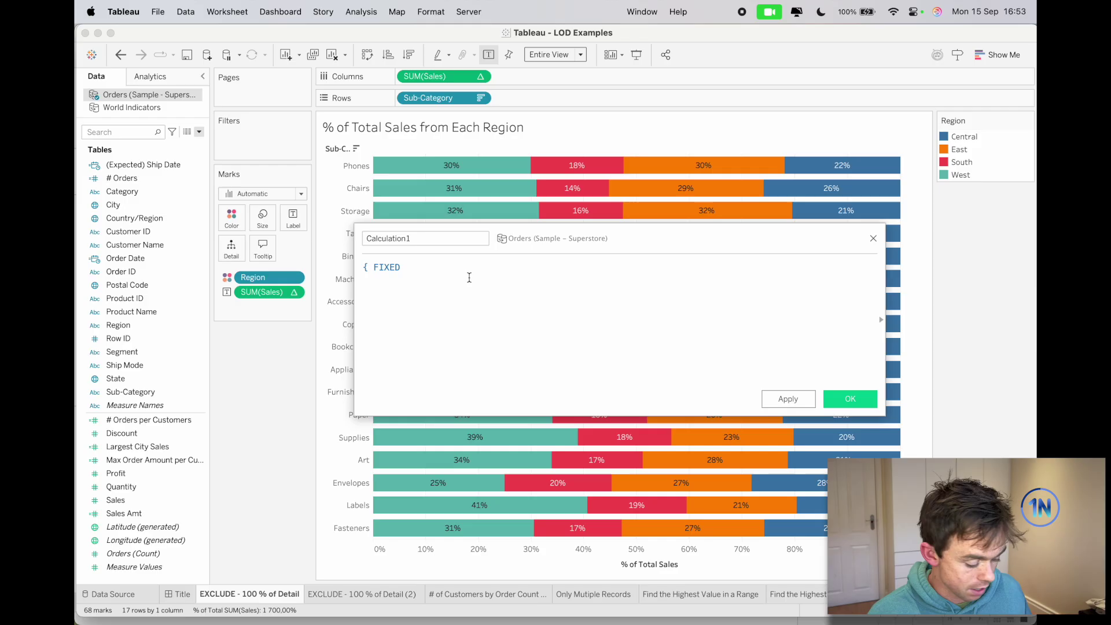
pyautogui.write(' reg')
pyautogui.press('Return')
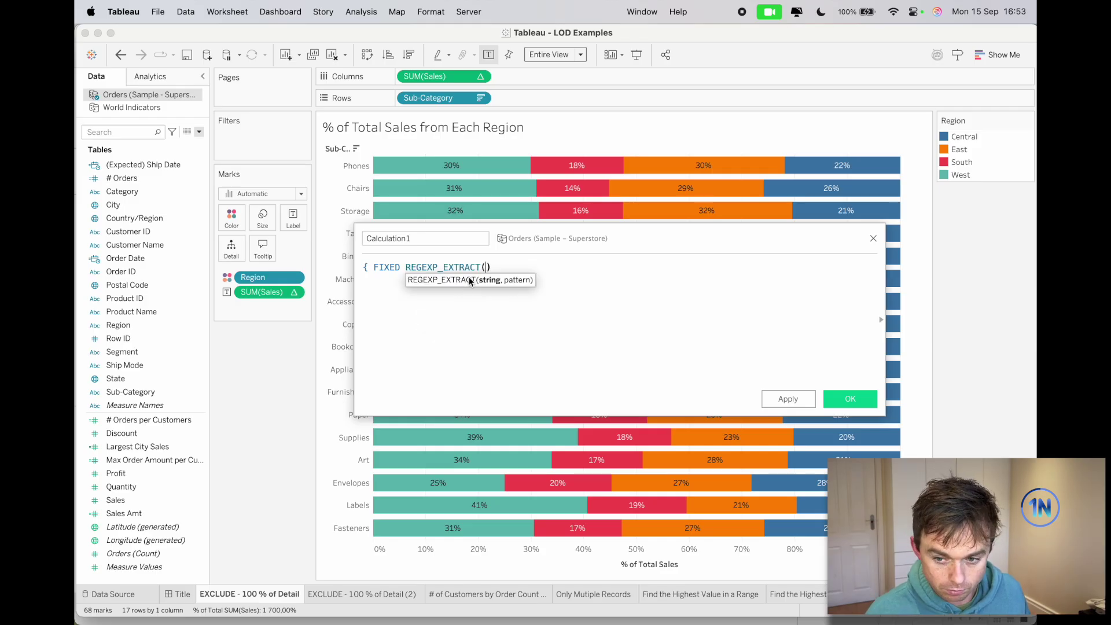
pyautogui.press('Right')
pyautogui.hotkey('alt', 'shift', 'Left')
pyautogui.hotkey('alt', 'shift', 'Left')
pyautogui.hotkey('alt', 'shift', 'Right')
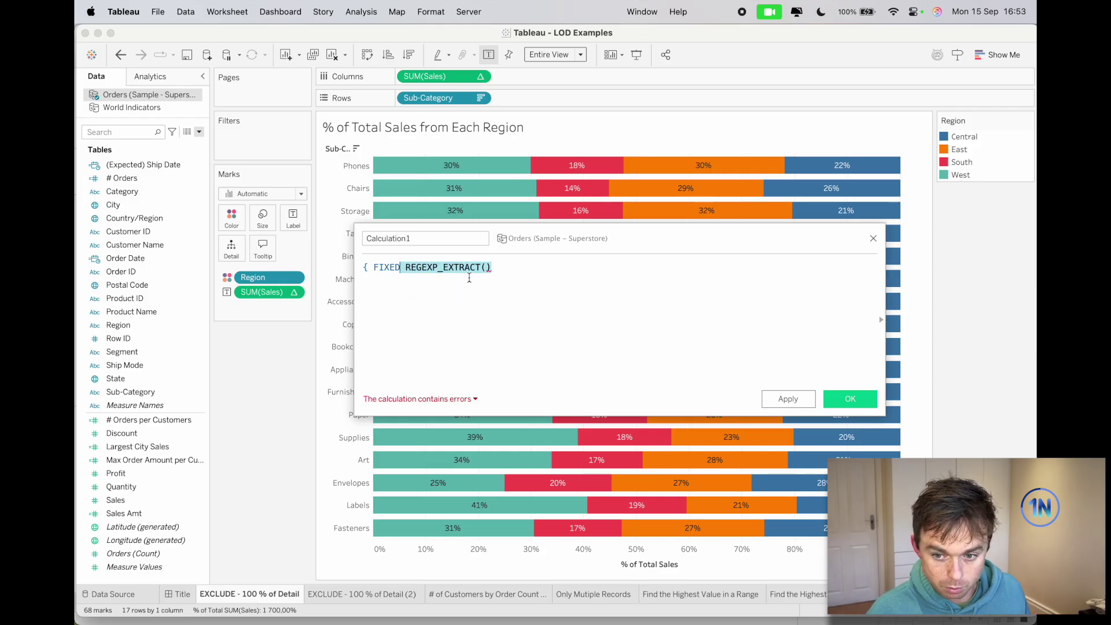
pyautogui.write('reg')
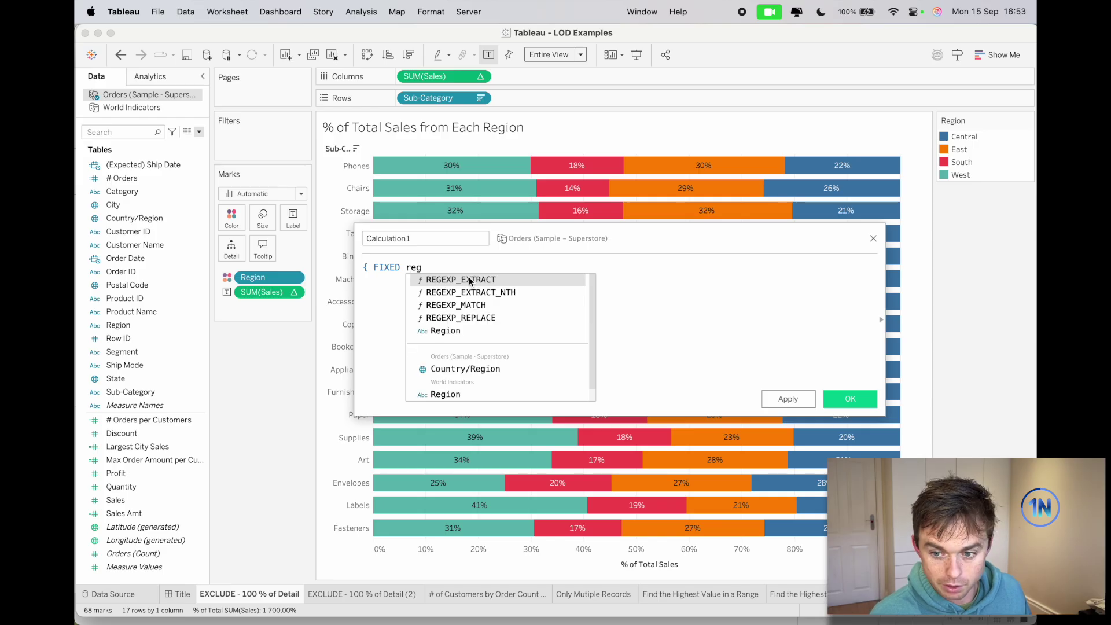
pyautogui.write('io')
pyautogui.click(469, 281)
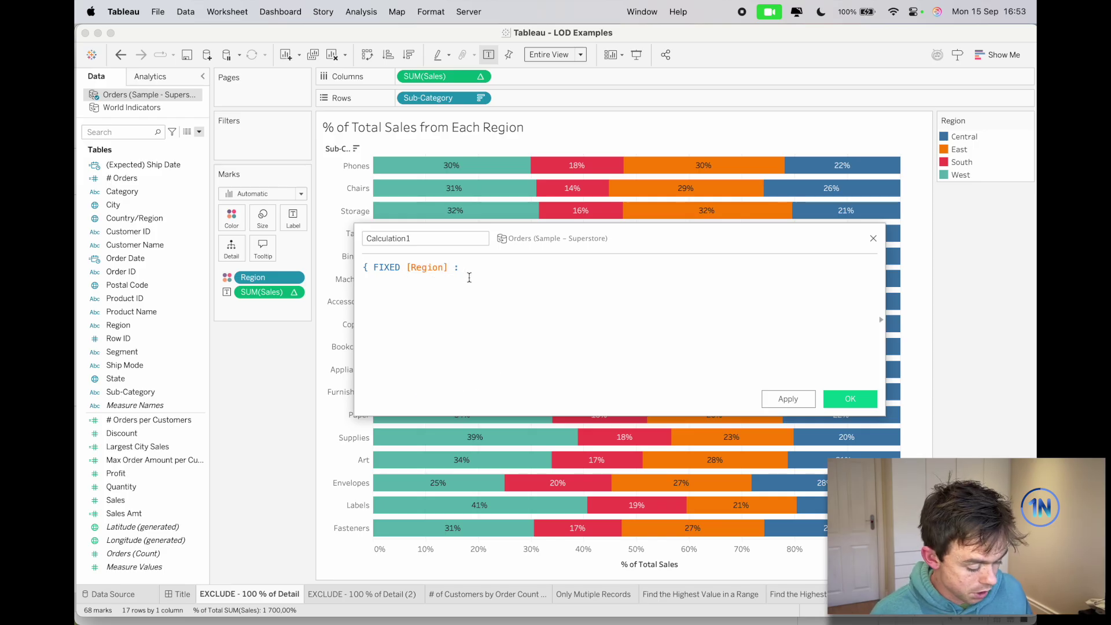
pyautogui.write('sum(sa')
pyautogui.press('Return')
pyautogui.write(')')
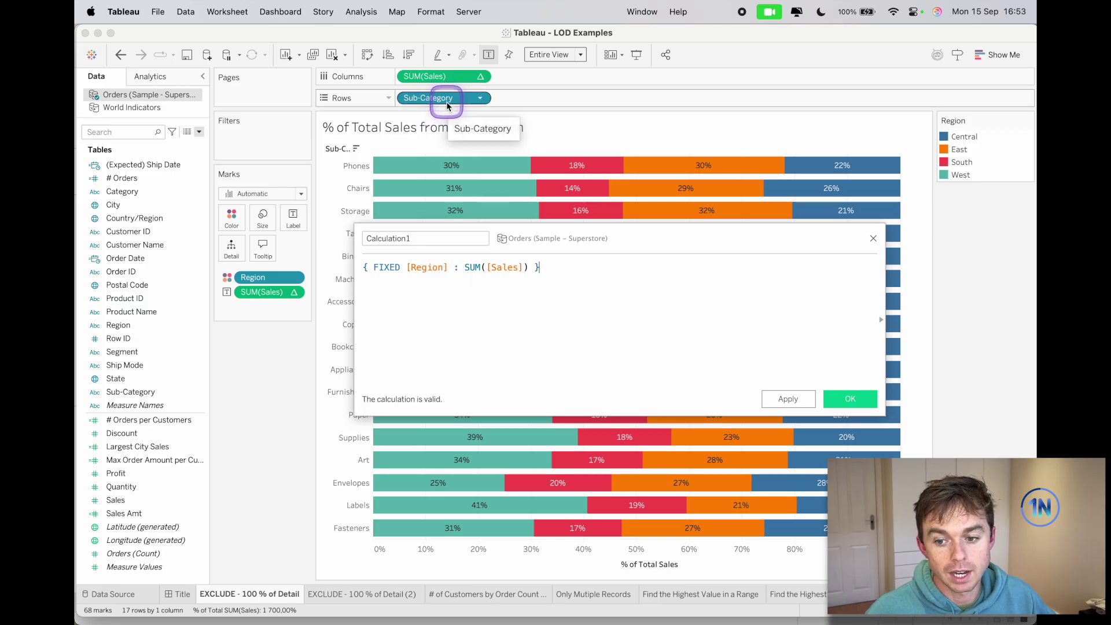
pyautogui.moveTo(463, 268); pyautogui.dragTo(530, 268)
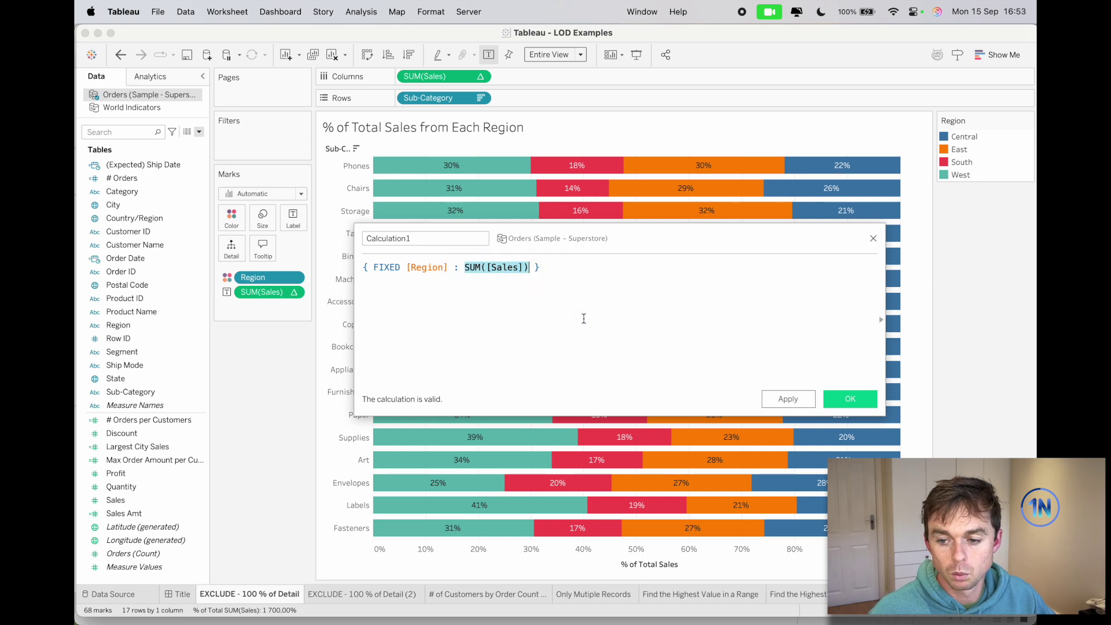
pyautogui.click(873, 238)
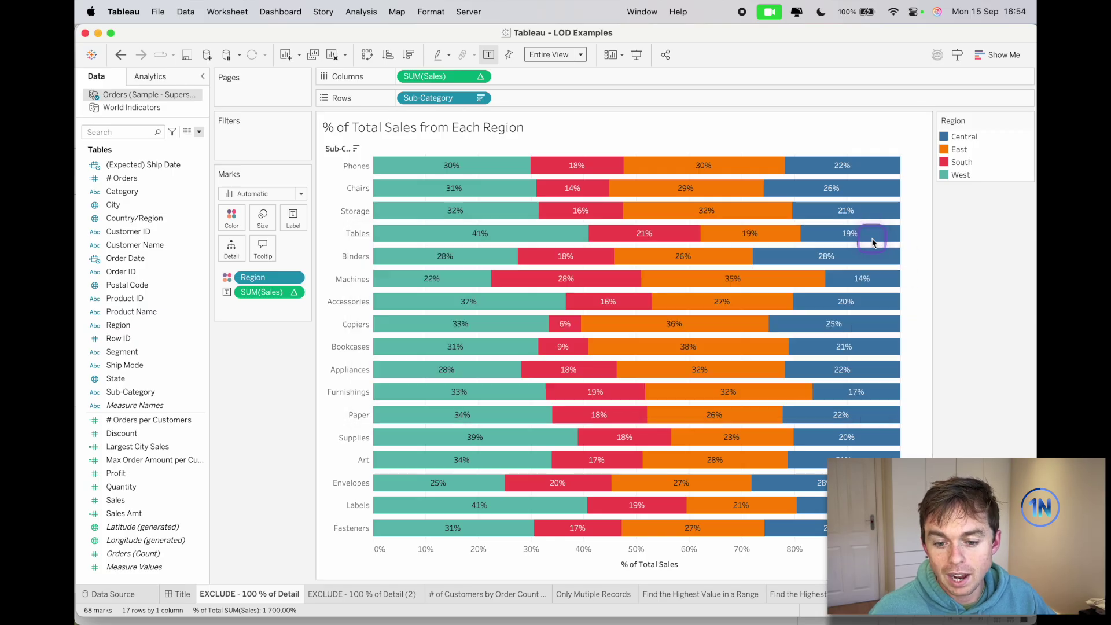
# Review the Sales Amt calculation, focusing on its Region exclusion and SUM([Sales]) expression
pyautogui.rightClick(159, 514)
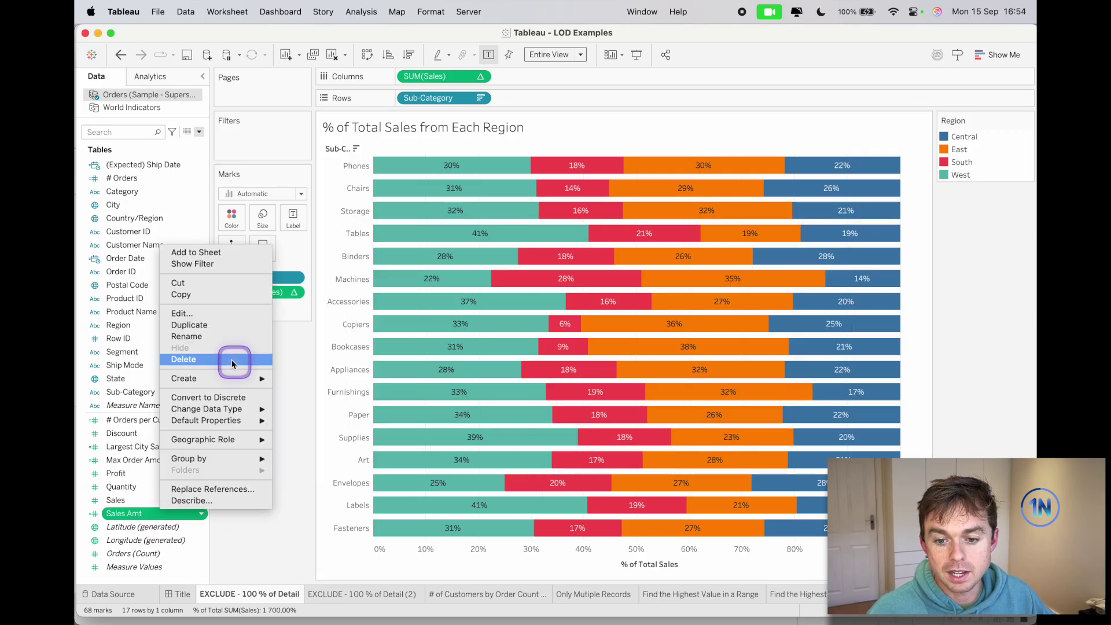
pyautogui.click(217, 308)
pyautogui.moveTo(652, 228); pyautogui.dragTo(549, 296)
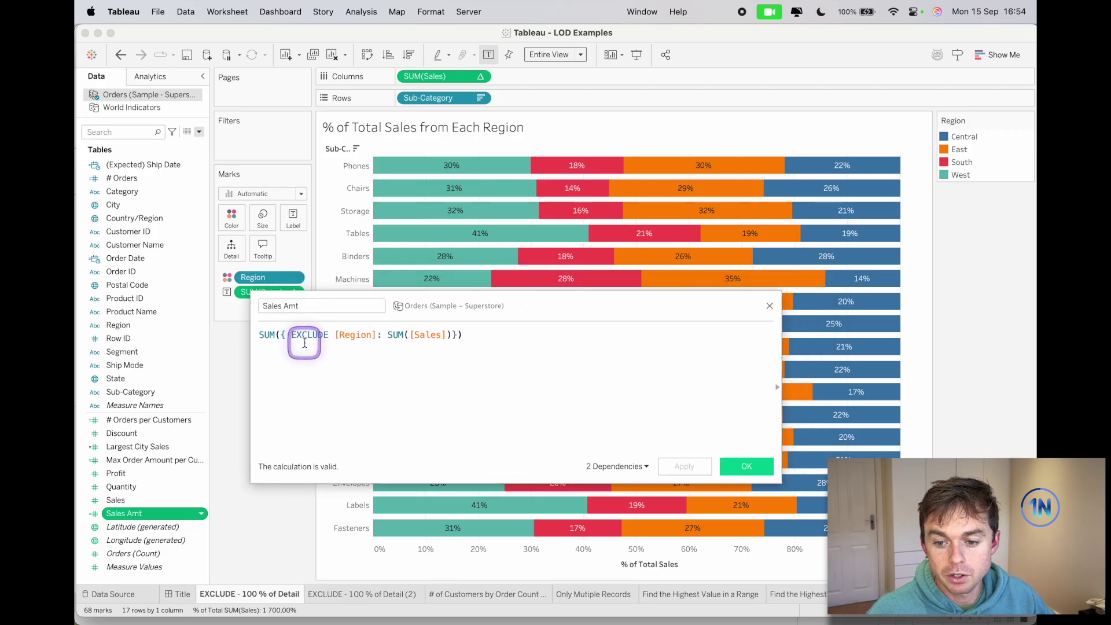
pyautogui.click(353, 336)
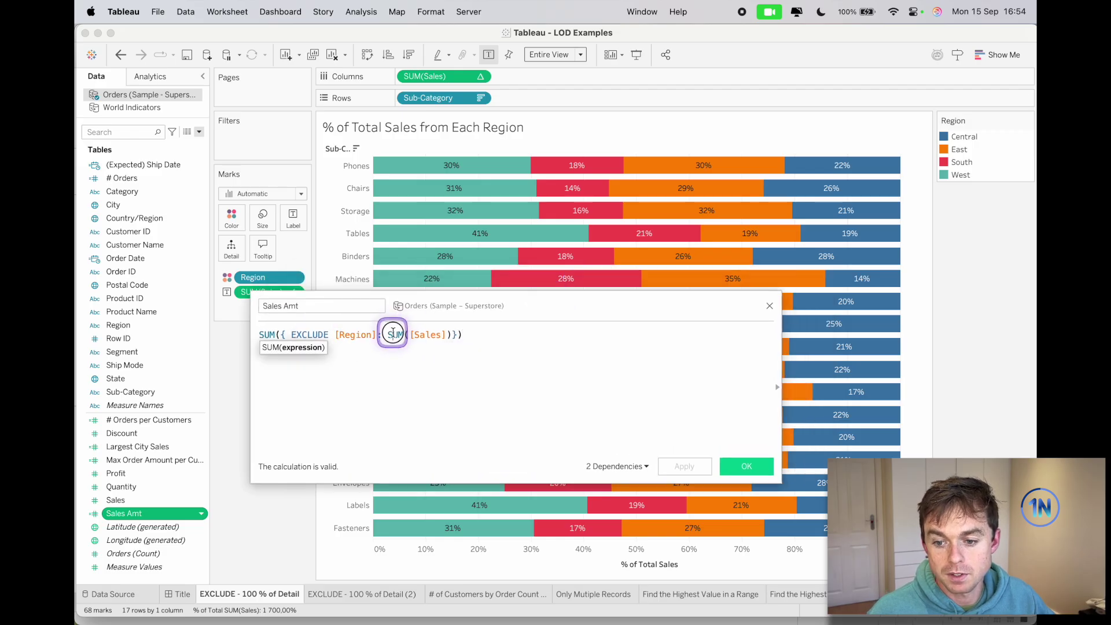
pyautogui.moveTo(388, 335); pyautogui.dragTo(450, 337)
pyautogui.click(482, 341)
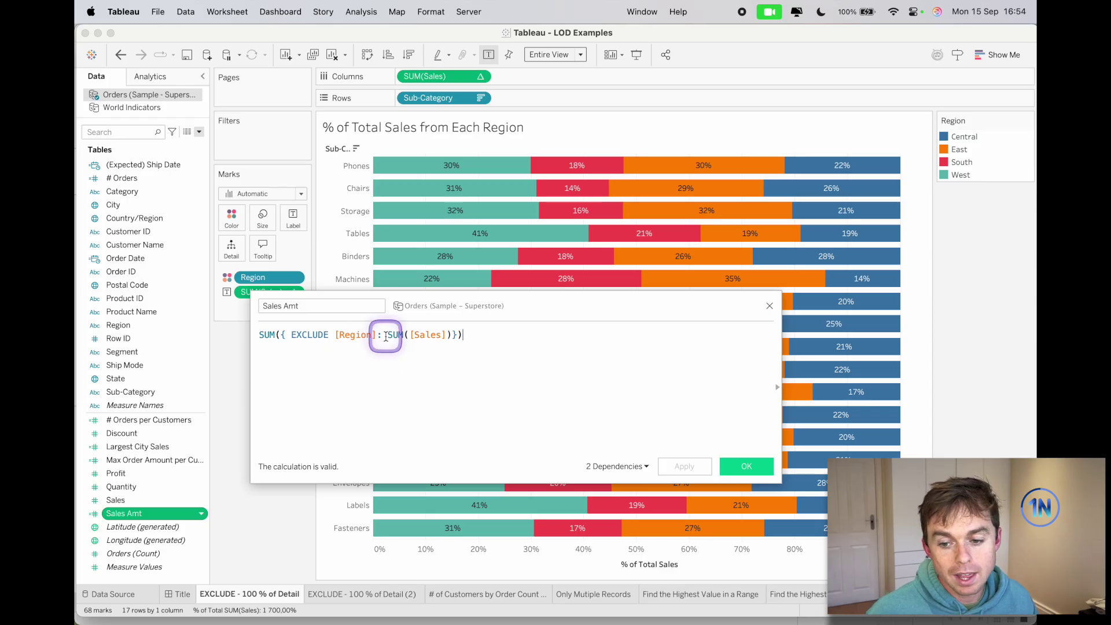
pyautogui.moveTo(386, 334); pyautogui.dragTo(452, 334)
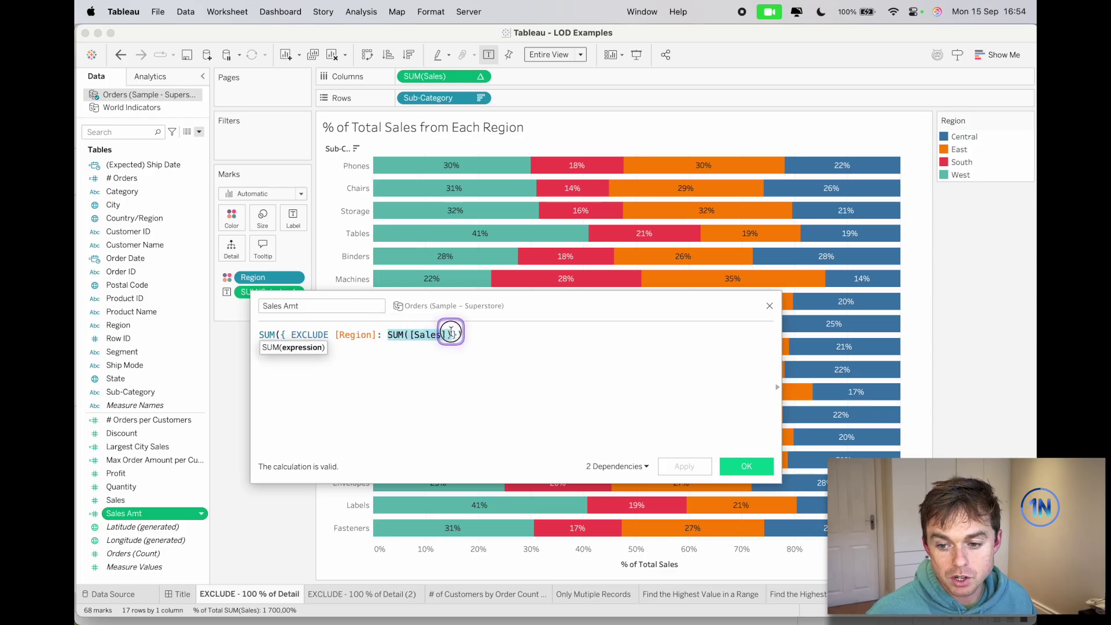
pyautogui.click(516, 344)
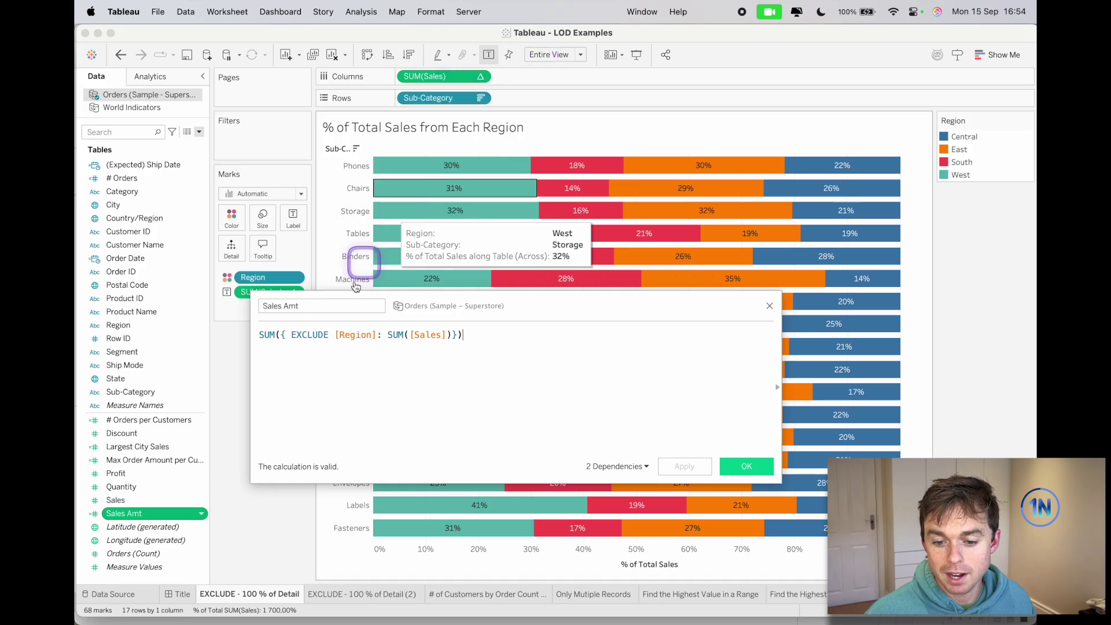
# Add Sales Amt to Rows as a discrete field, showing totals like Phones $330 007
pyautogui.click(145, 526)
pyautogui.moveTo(145, 524); pyautogui.dragTo(550, 100)
pyautogui.rightClick(547, 102)
pyautogui.click(592, 202)
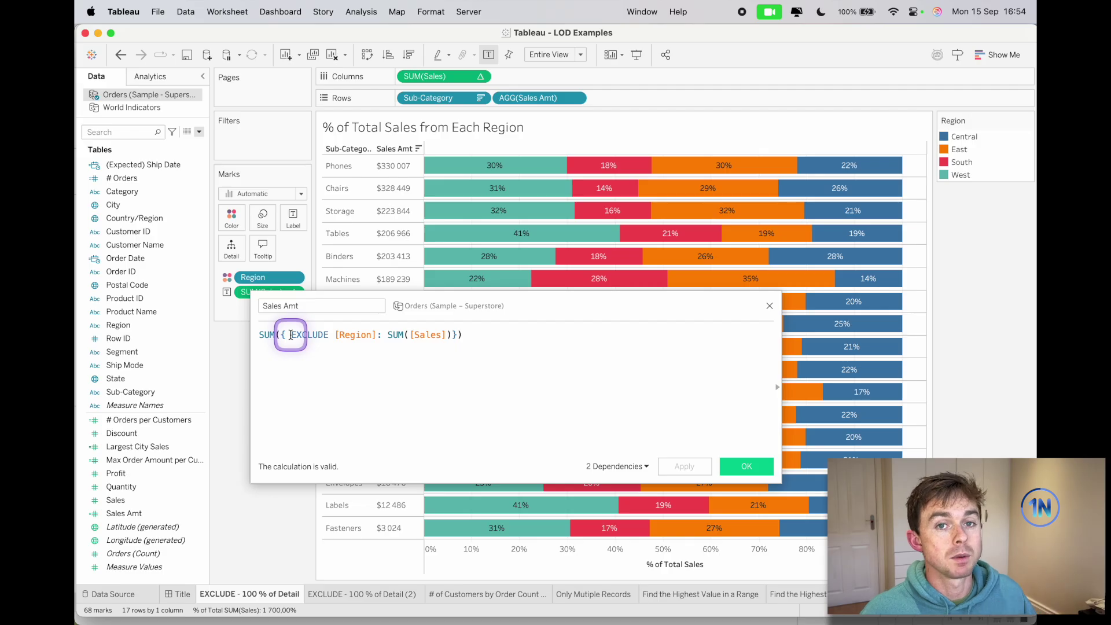
# Revisit the EXCLUDE [Region] and SUM([Sales]) parts, then confirm the calculation editor
pyautogui.moveTo(291, 334); pyautogui.dragTo(377, 335)
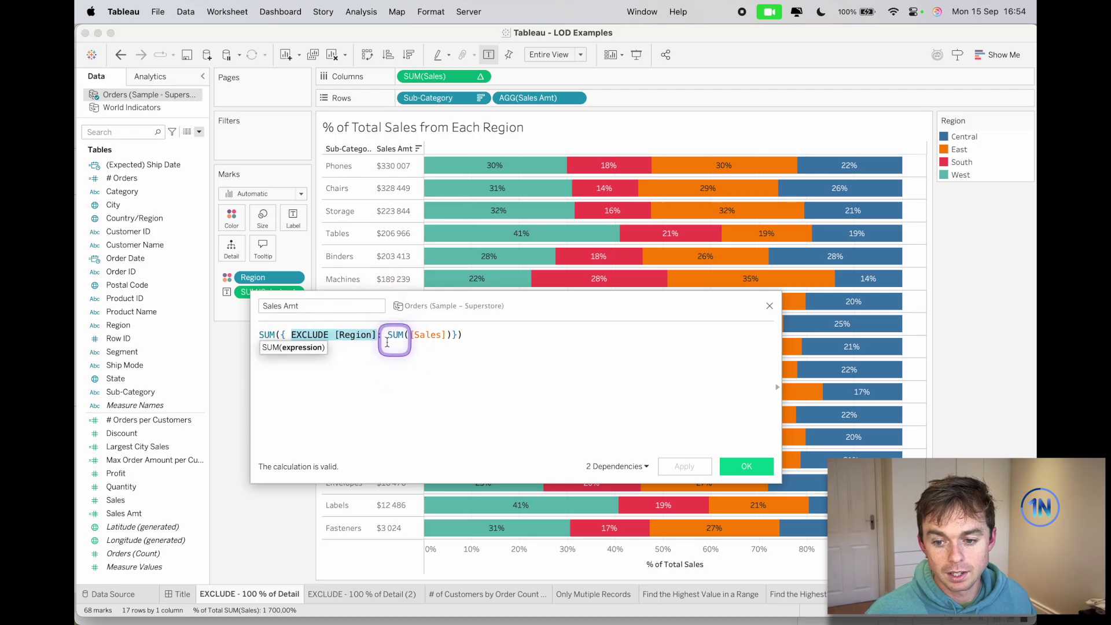
pyautogui.moveTo(386, 335); pyautogui.dragTo(444, 334)
pyautogui.click(519, 375)
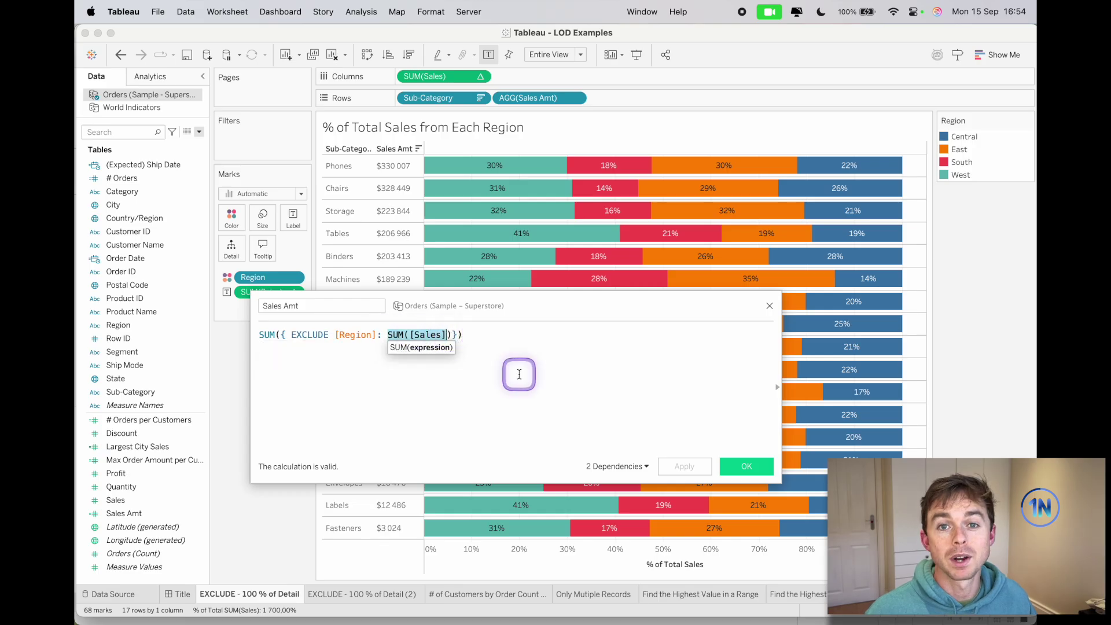
pyautogui.click(774, 446)
pyautogui.click(744, 466)
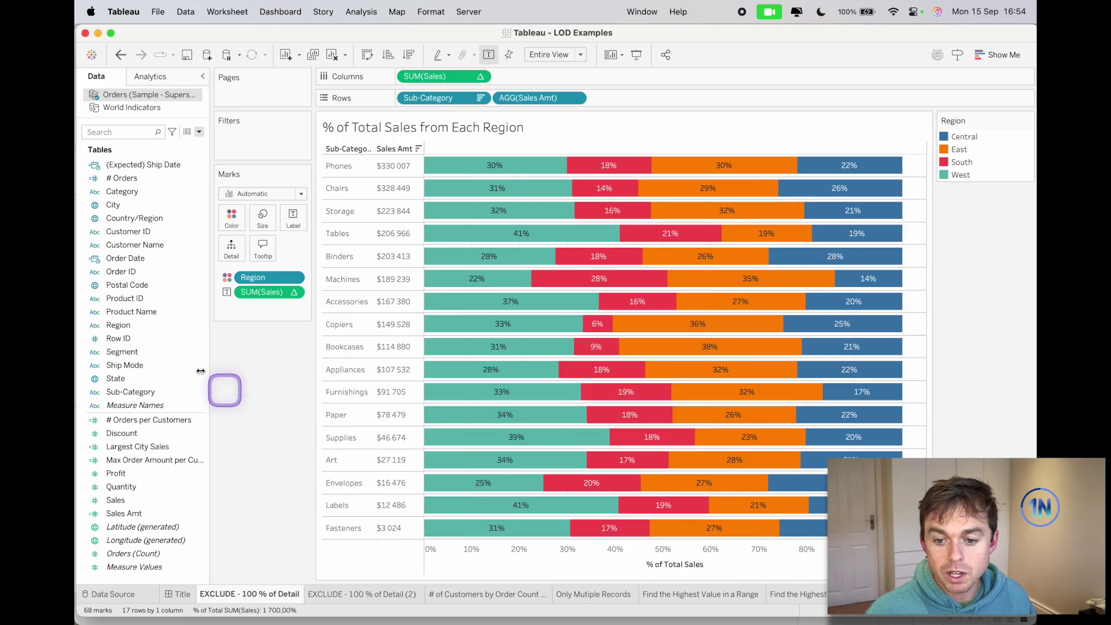
pyautogui.click(357, 594)
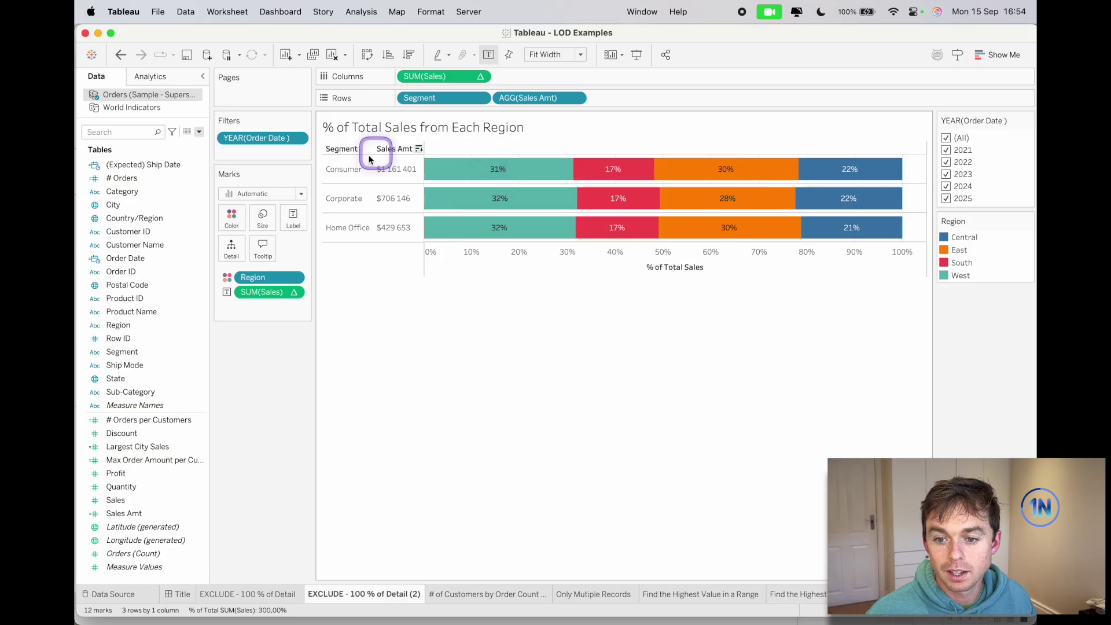
pyautogui.click(436, 125)
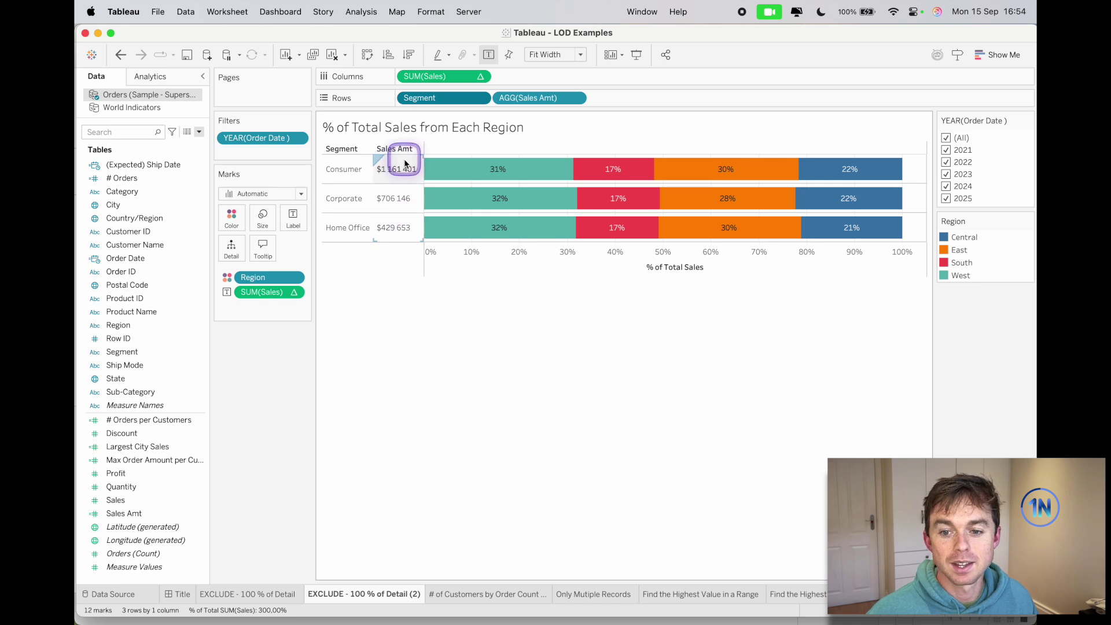
pyautogui.moveTo(427, 236)
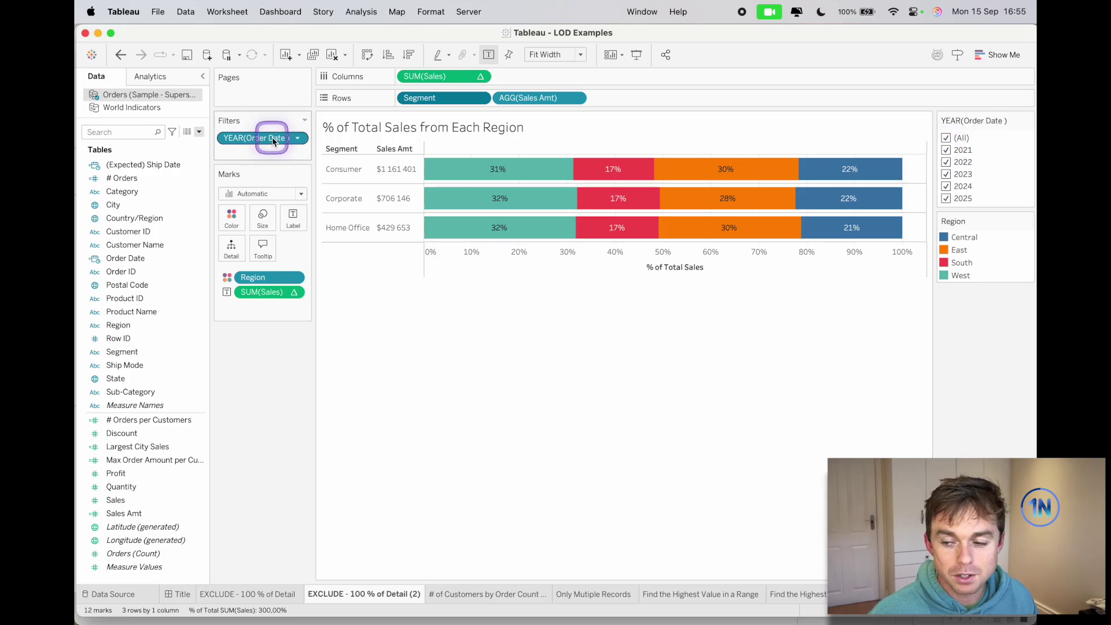
pyautogui.click(946, 151)
pyautogui.click(947, 162)
pyautogui.click(946, 174)
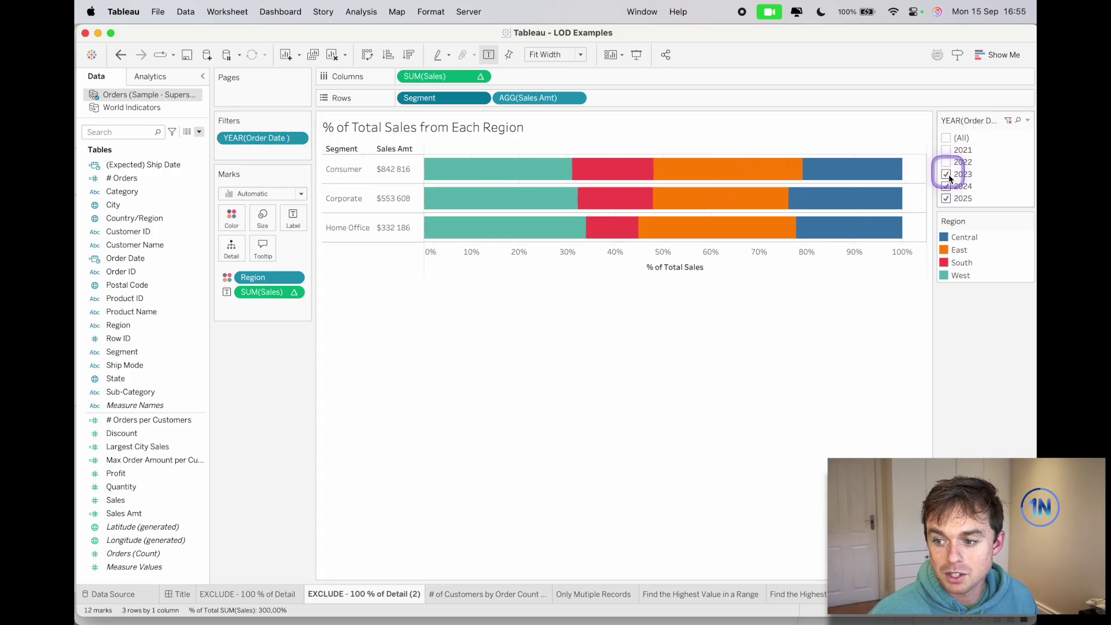
pyautogui.click(947, 186)
pyautogui.click(946, 186)
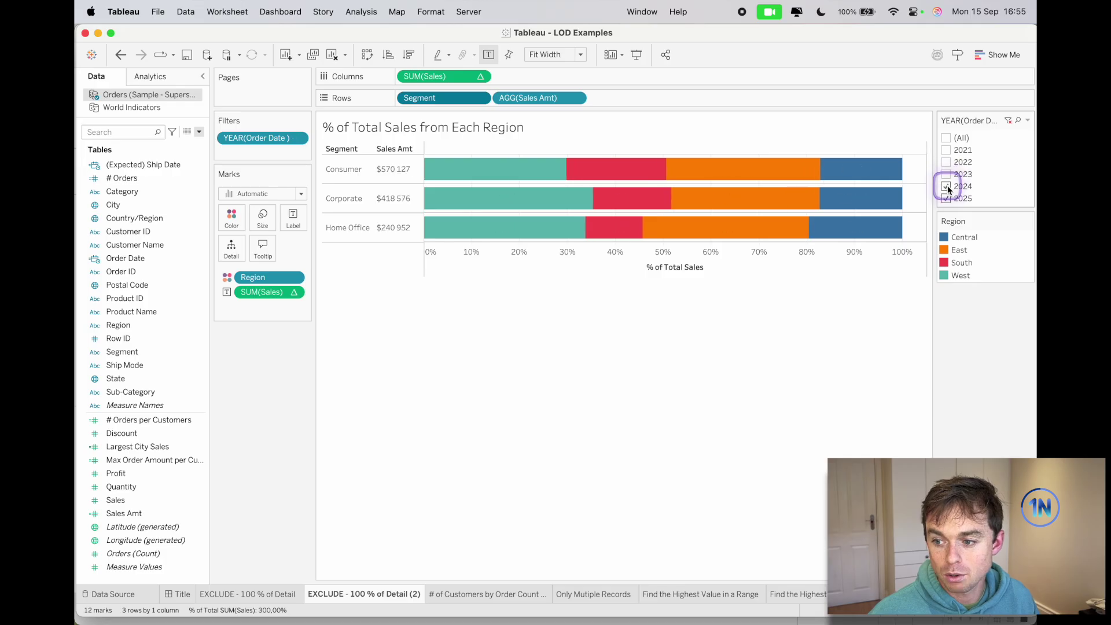
pyautogui.click(947, 174)
pyautogui.click(947, 162)
pyautogui.click(947, 151)
pyautogui.click(946, 151)
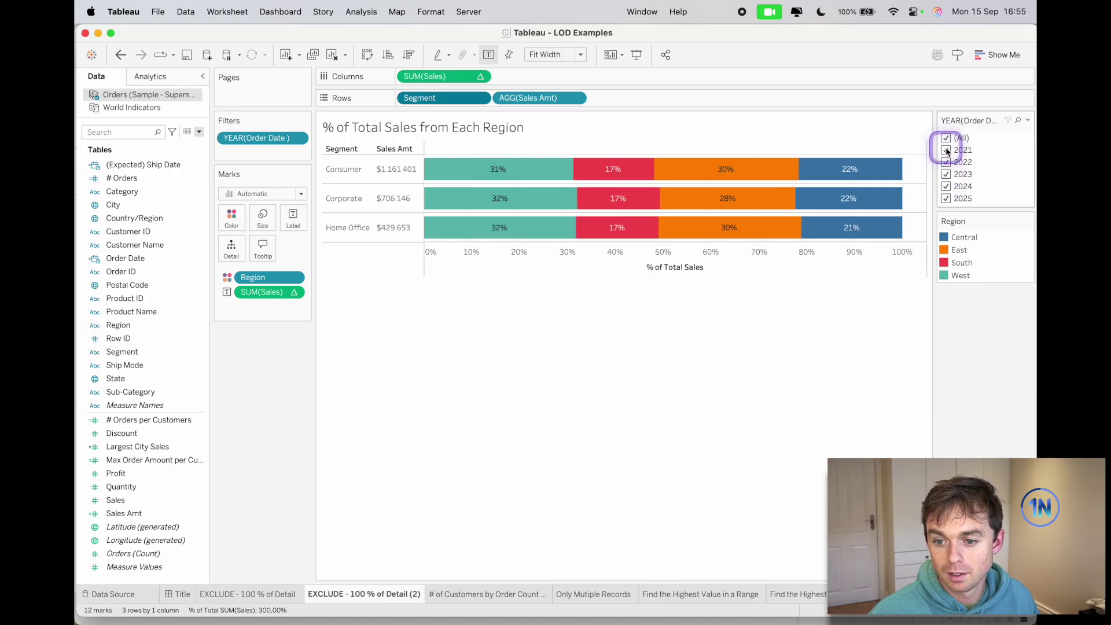
pyautogui.click(947, 162)
pyautogui.click(947, 174)
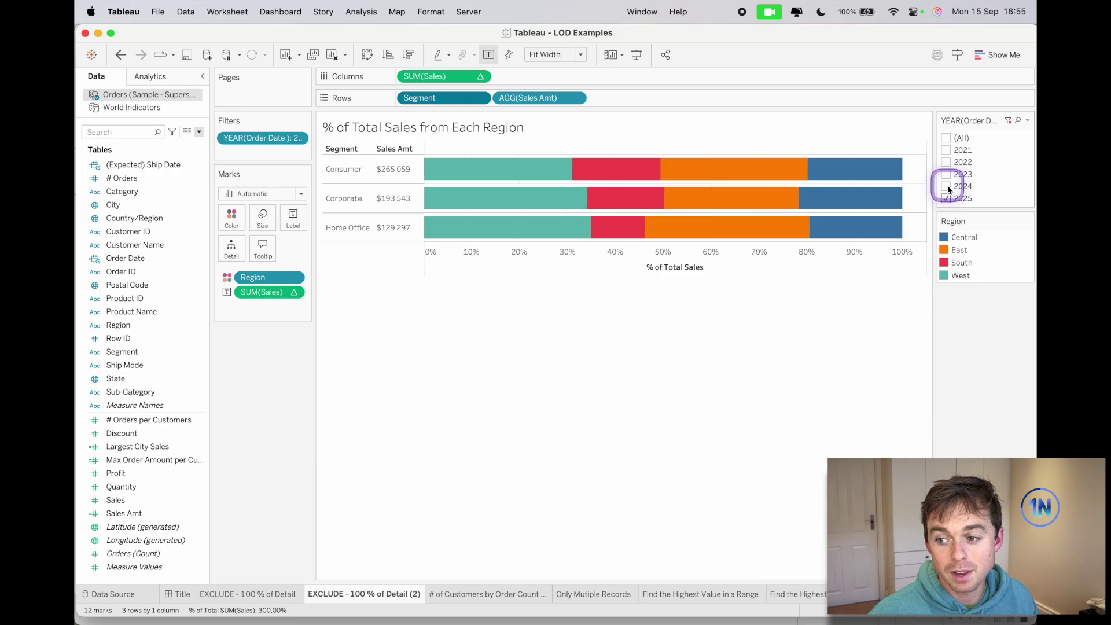
pyautogui.click(946, 138)
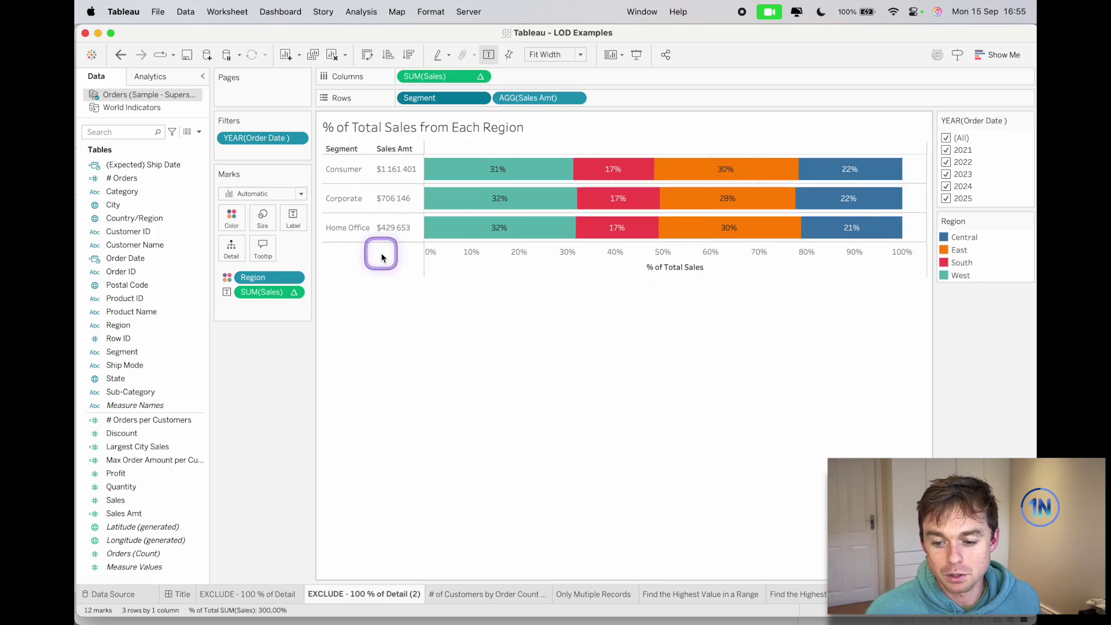
pyautogui.click(489, 593)
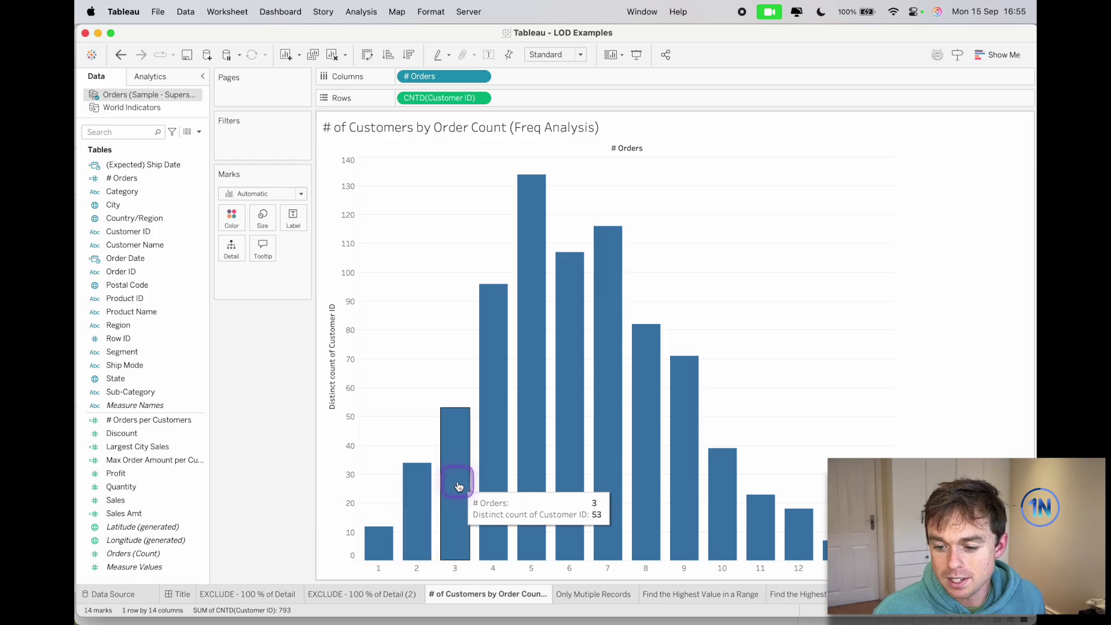
# Inspect # Orders per Customers as { FIXED [Customer ID] : COUNTD([Order ID]) }, then close unchanged
pyautogui.moveTo(501, 500)
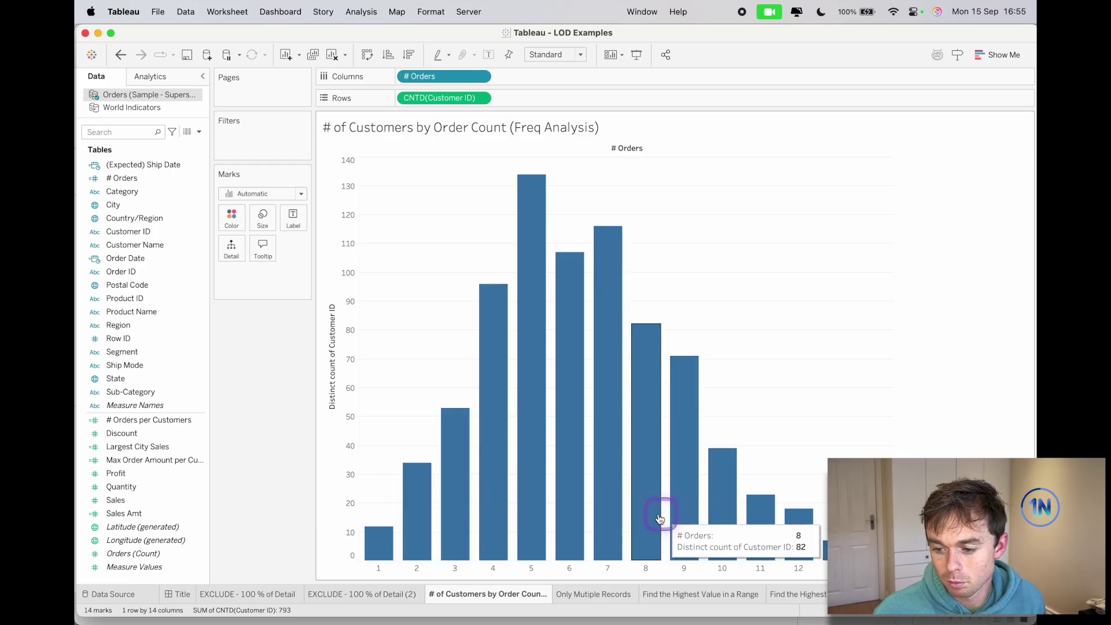
pyautogui.moveTo(573, 527)
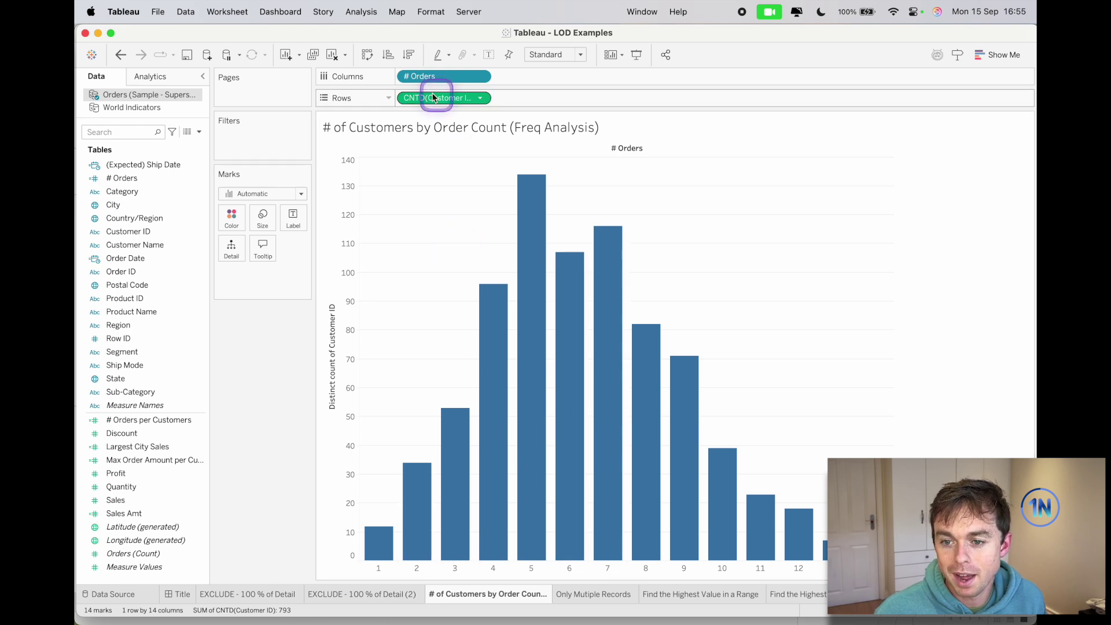
pyautogui.rightClick(168, 428)
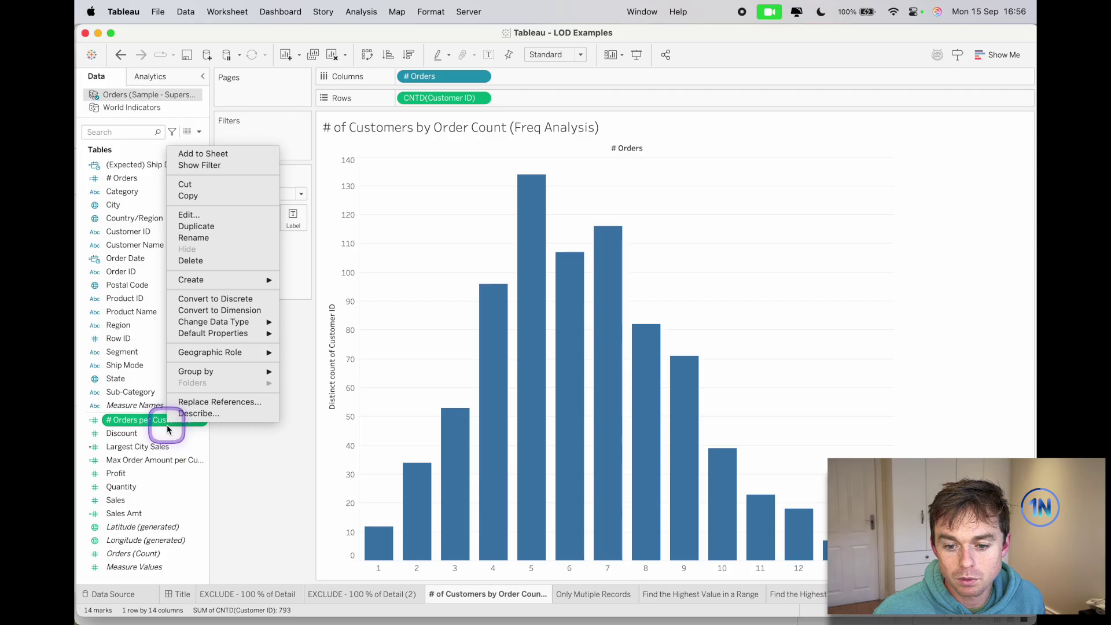
pyautogui.click(214, 223)
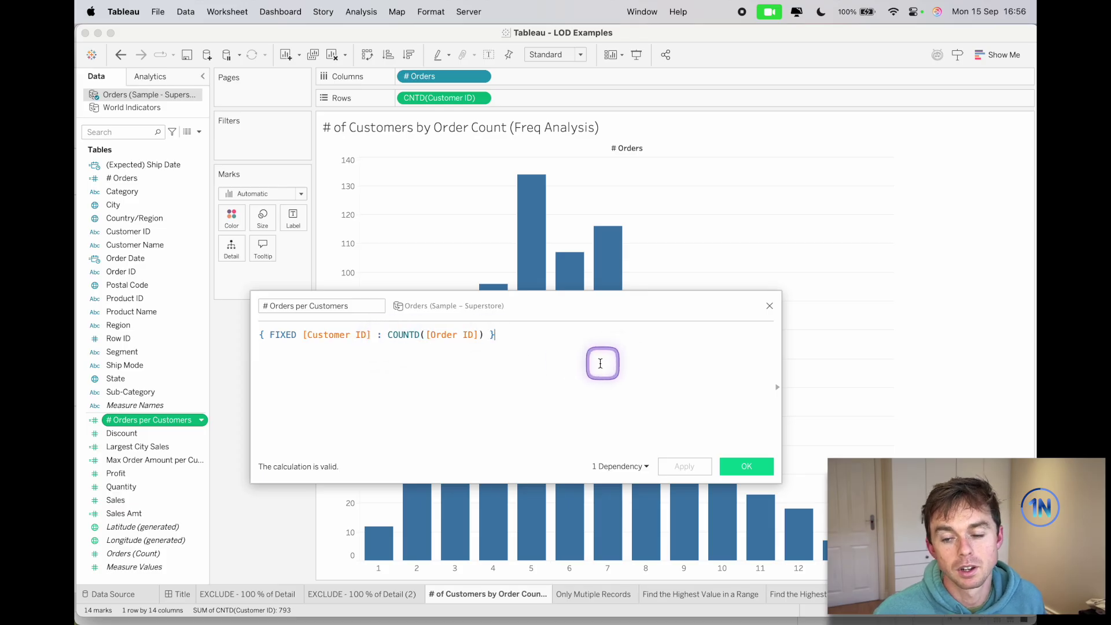
pyautogui.click(591, 364)
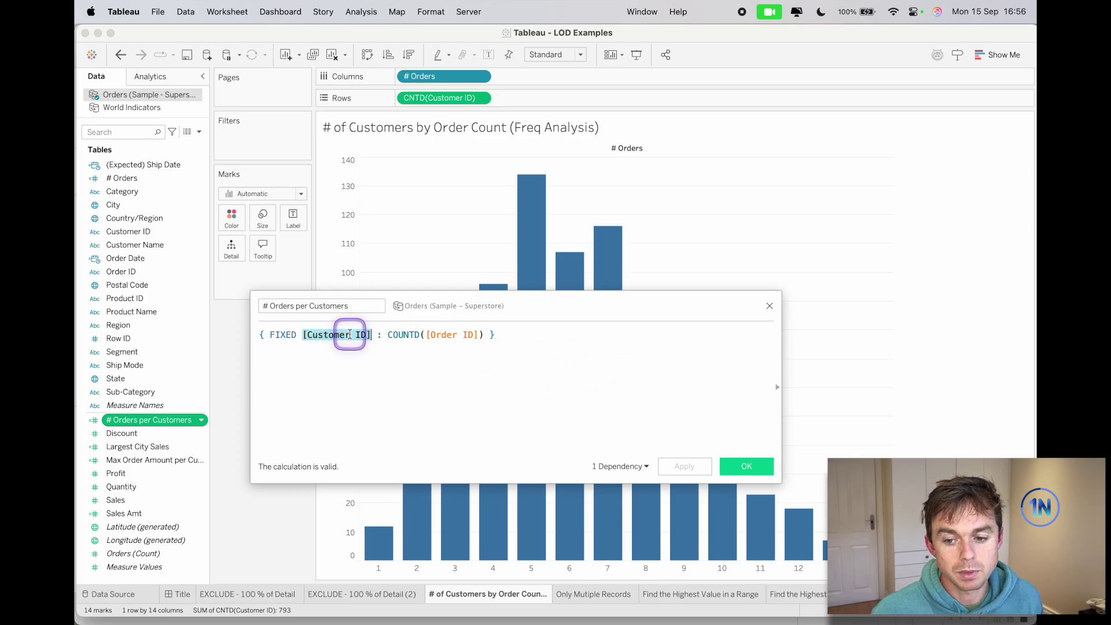
pyautogui.click(457, 334)
pyautogui.click(336, 334)
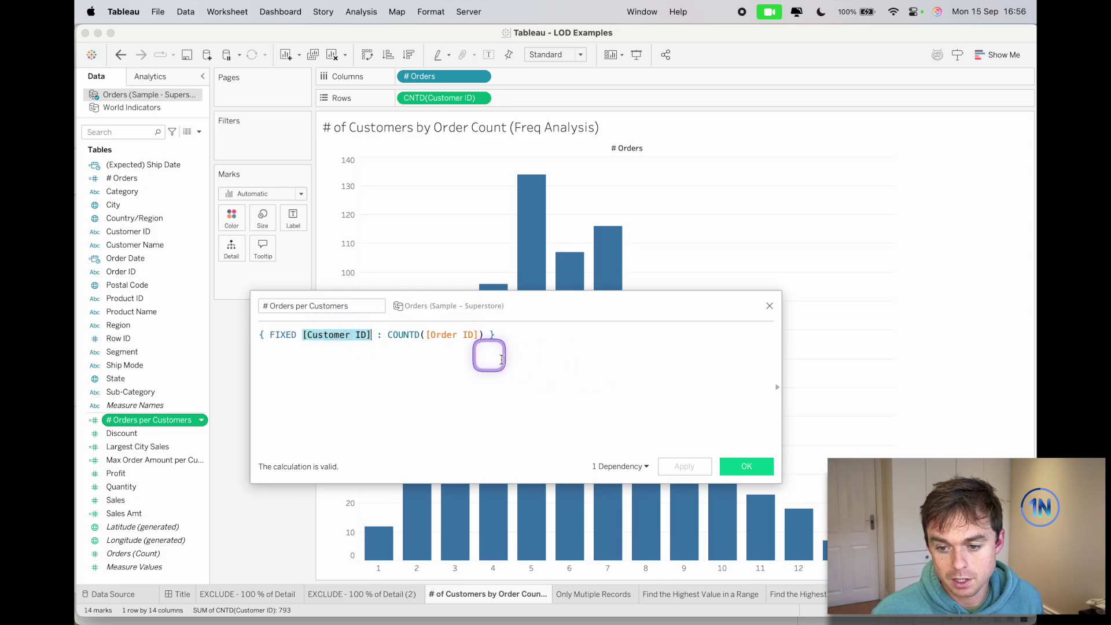
pyautogui.click(495, 354)
pyautogui.click(768, 307)
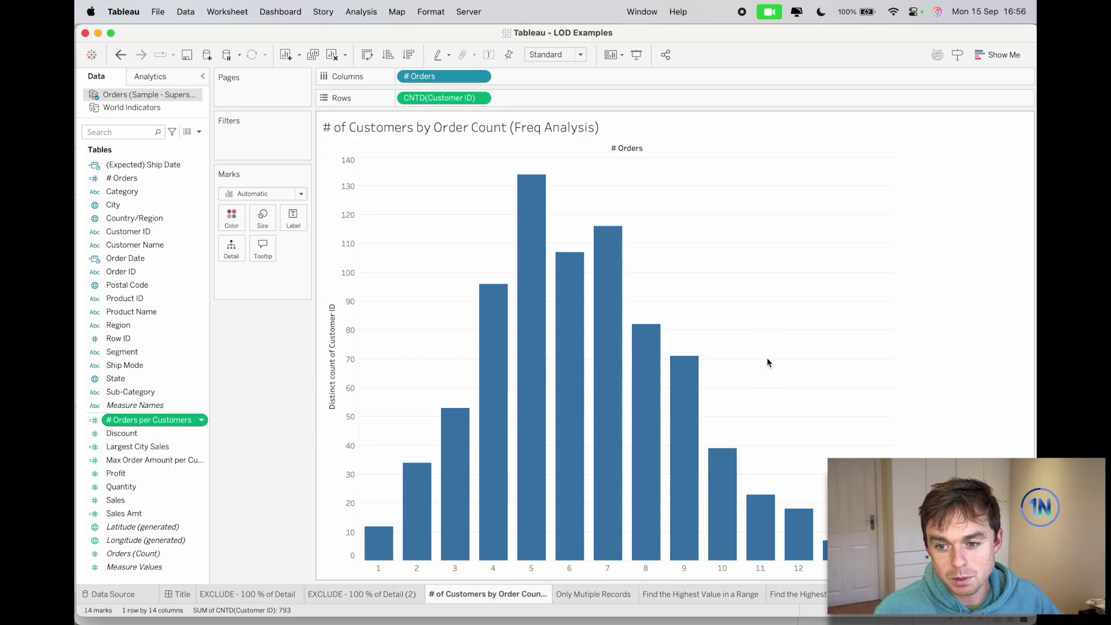
# Move # Orders per Customers into the Dimensions area of the Data pane
pyautogui.moveTo(565, 411)
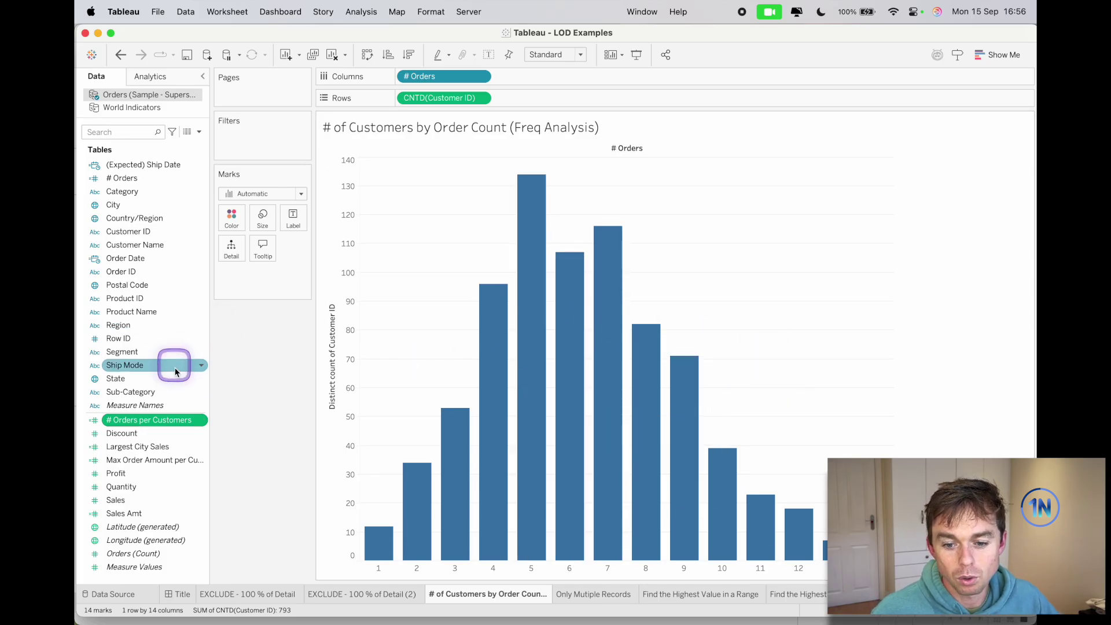
pyautogui.rightClick(156, 419)
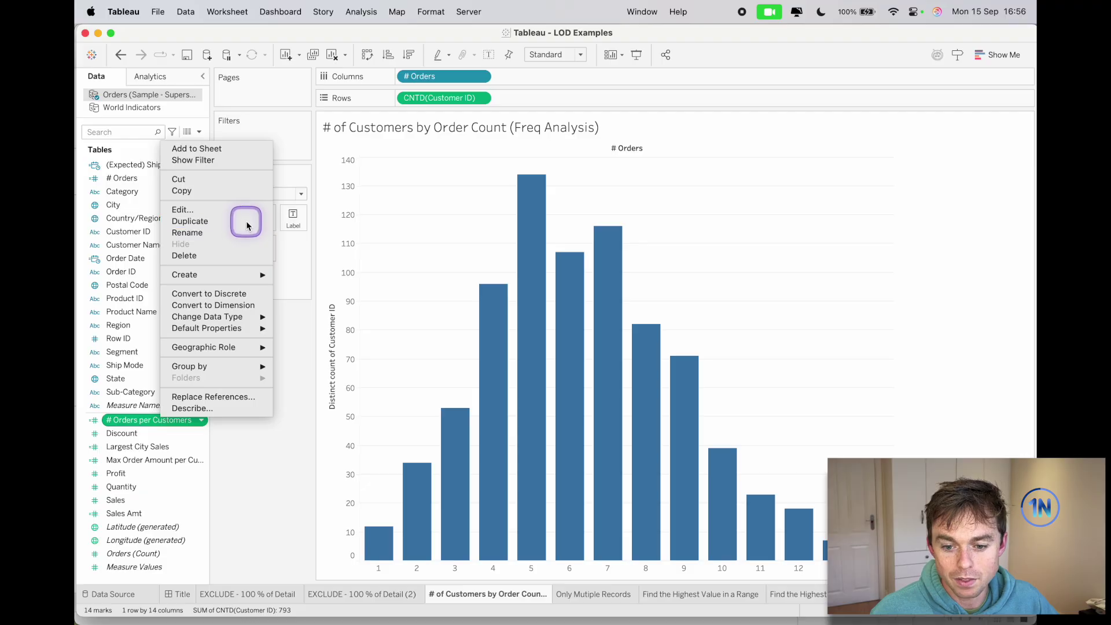
pyautogui.click(149, 422)
pyautogui.moveTo(149, 423); pyautogui.dragTo(169, 300)
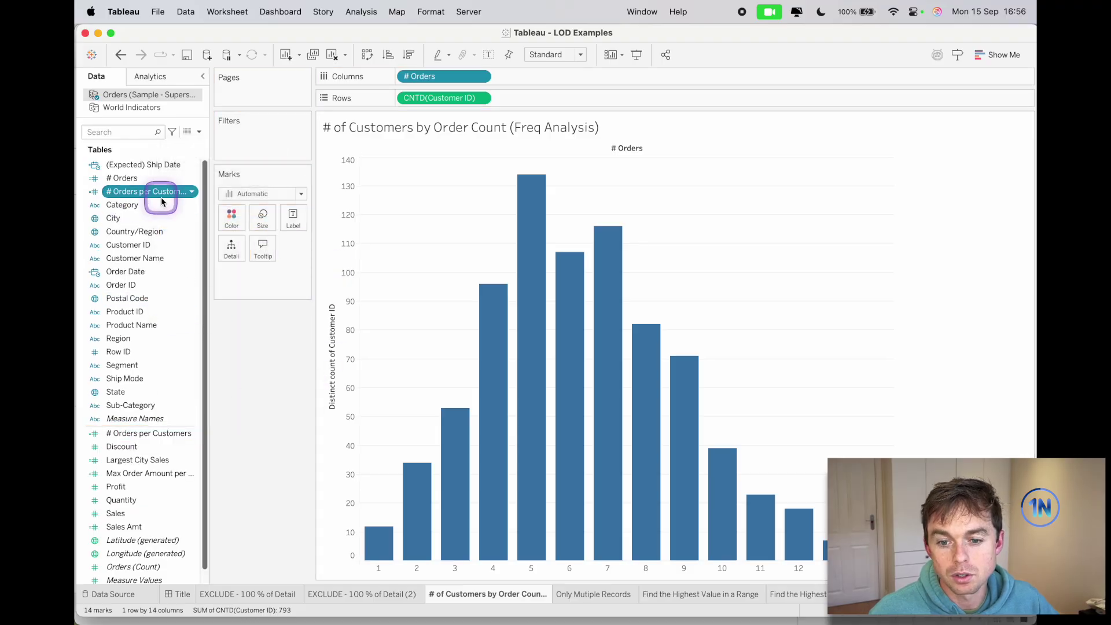
# Inspect the # Orders formula for comparison and close it without changes
pyautogui.rightClick(149, 179)
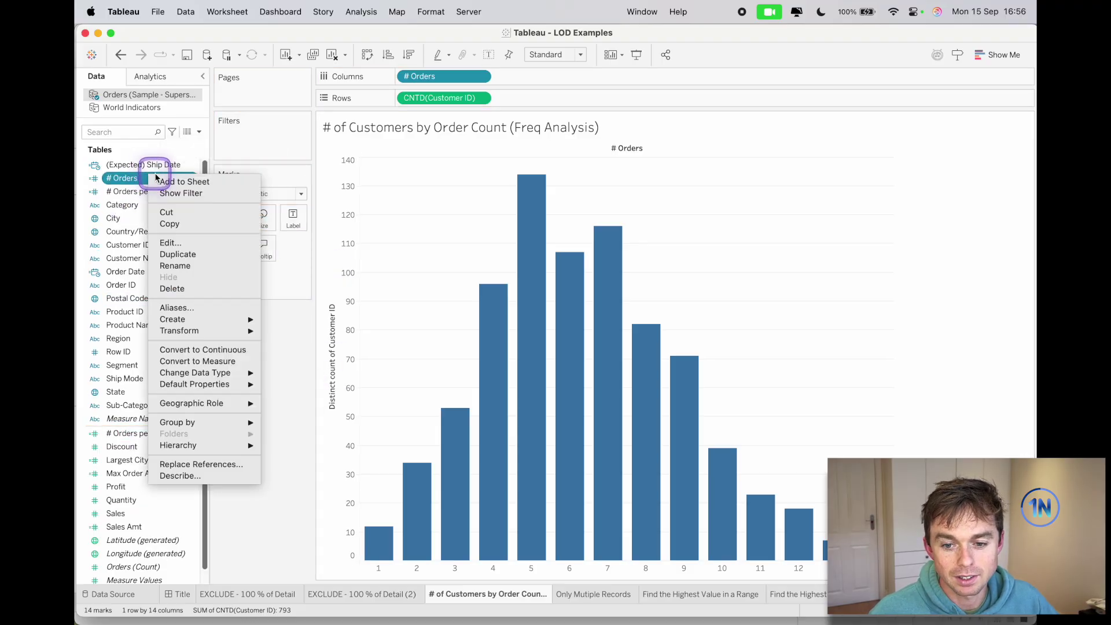
pyautogui.click(164, 241)
pyautogui.moveTo(516, 341); pyautogui.dragTo(238, 344)
pyautogui.click(350, 336)
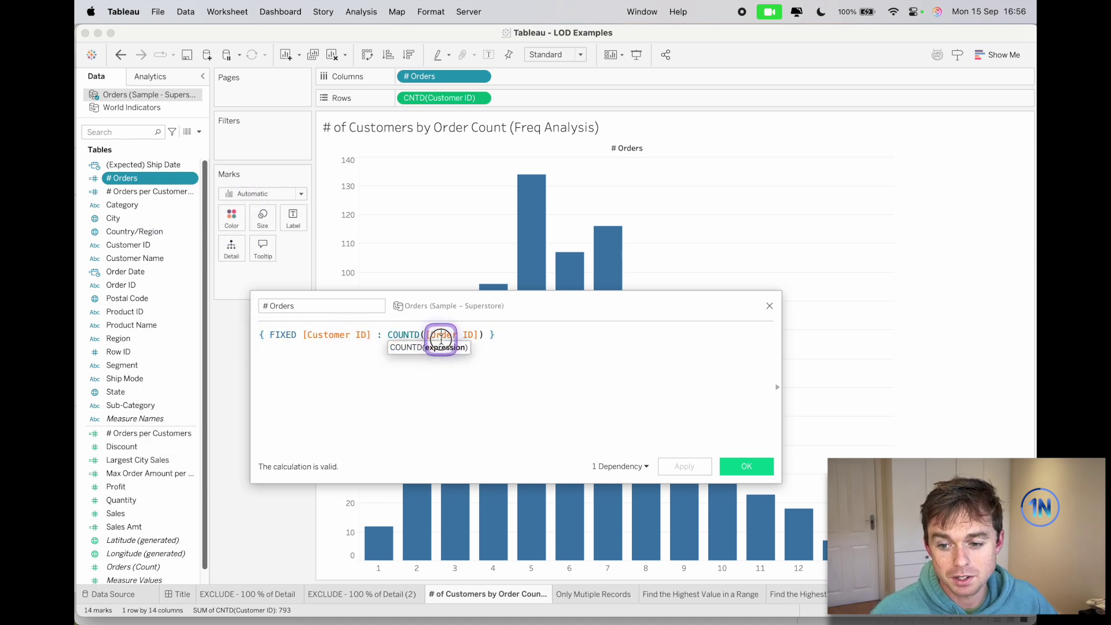
pyautogui.tripleClick(441, 335)
pyautogui.click(608, 342)
pyautogui.click(770, 307)
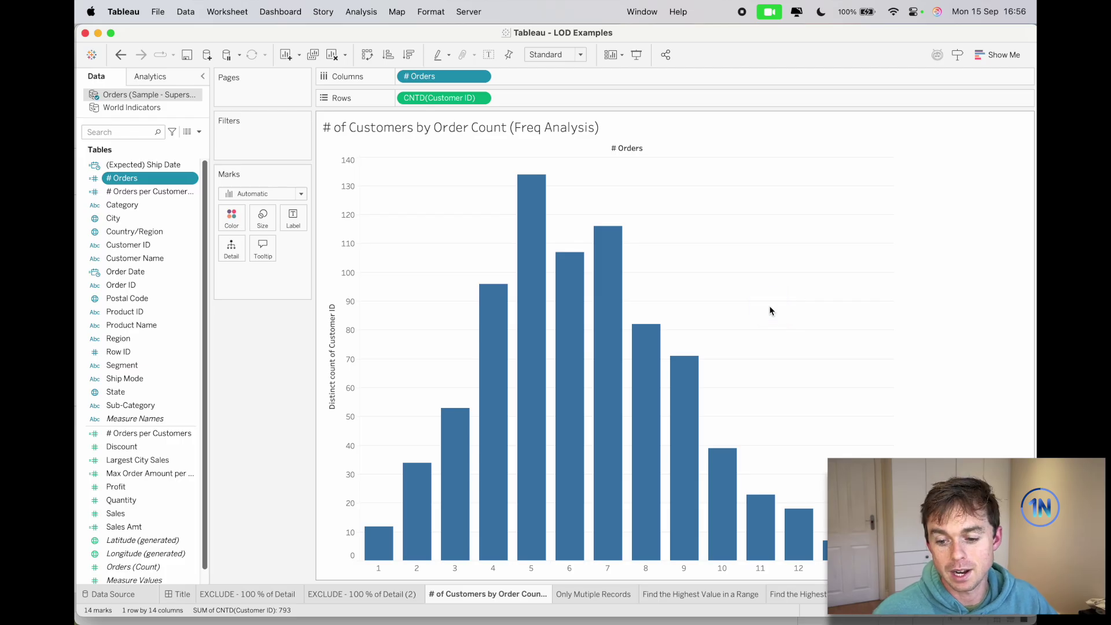
# Select the histogram bar for customers with 5 orders, then go to Only Mutiple Records
pyautogui.click(376, 570)
pyautogui.click(493, 573)
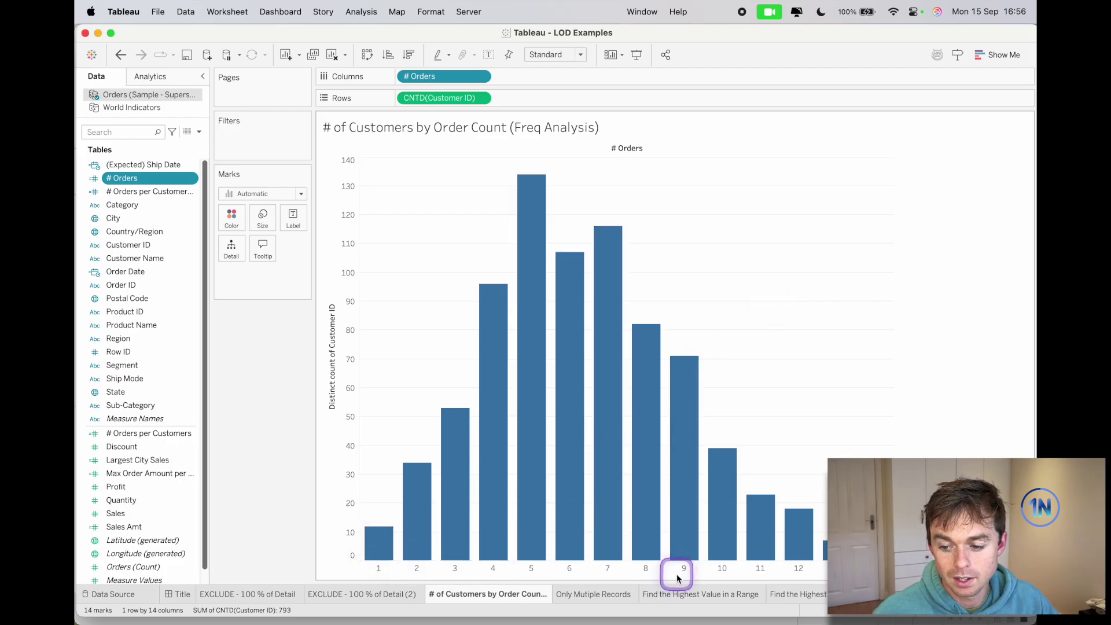
pyautogui.moveTo(523, 280)
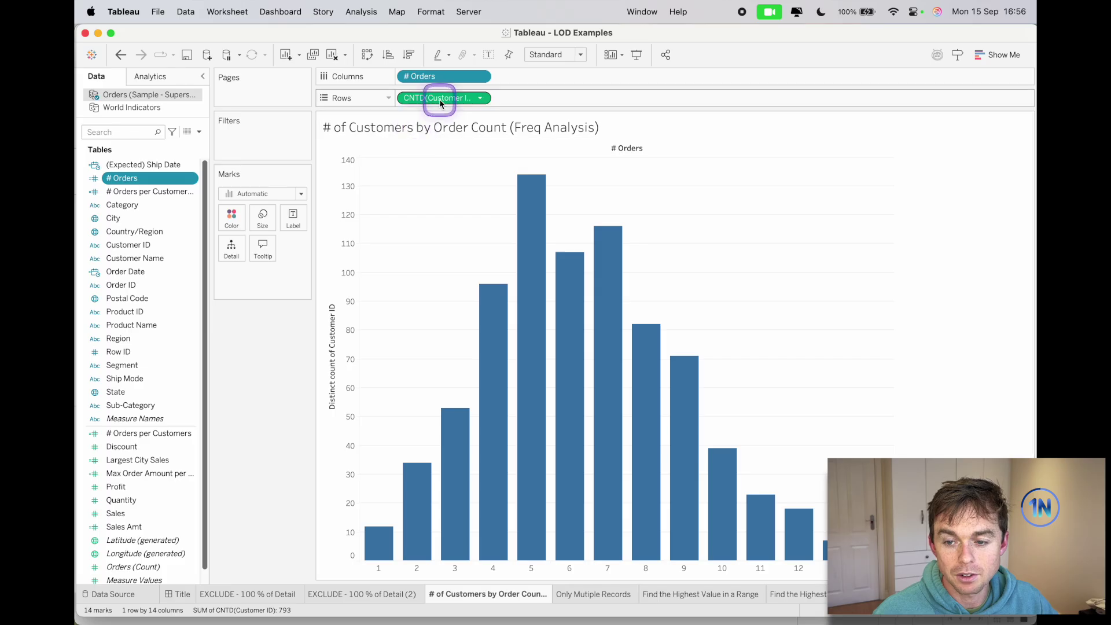
pyautogui.moveTo(496, 331)
pyautogui.moveTo(534, 443)
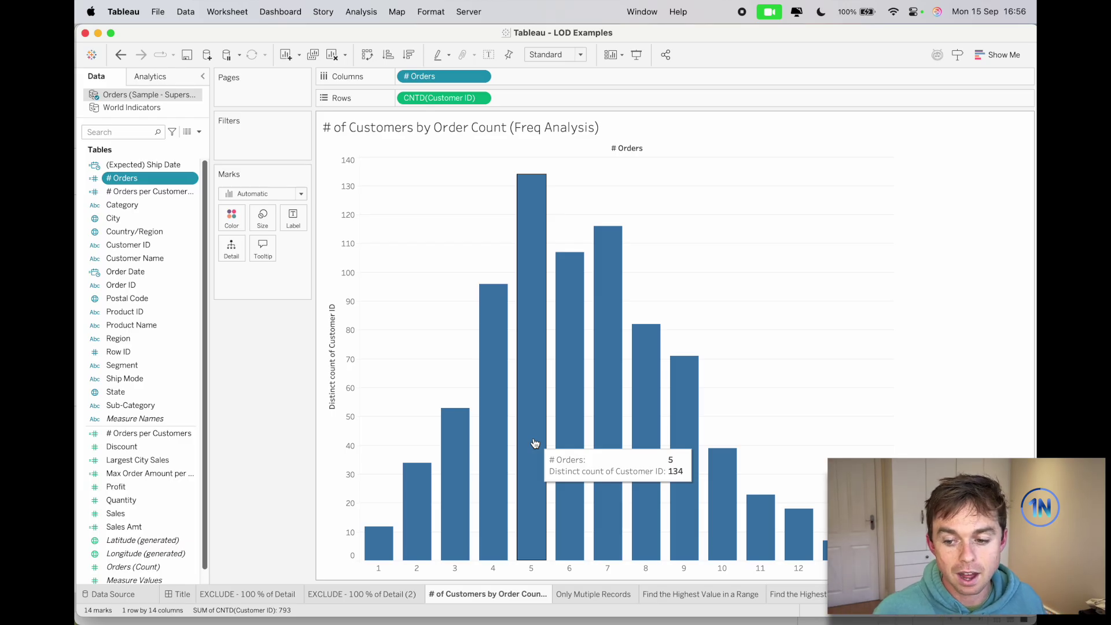
pyautogui.click(535, 446)
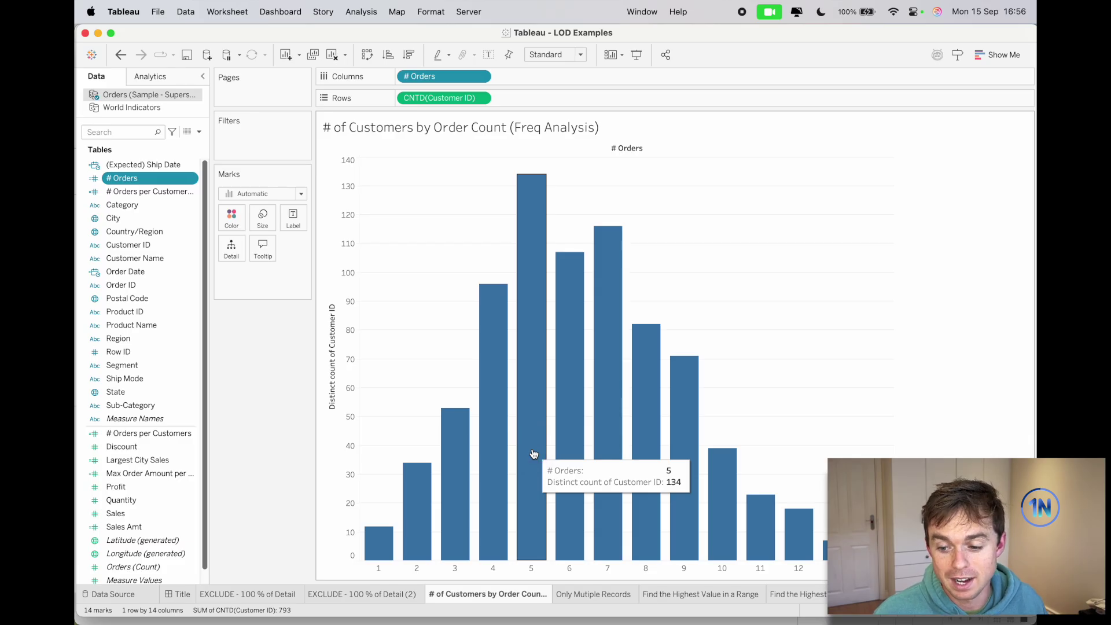
pyautogui.click(630, 594)
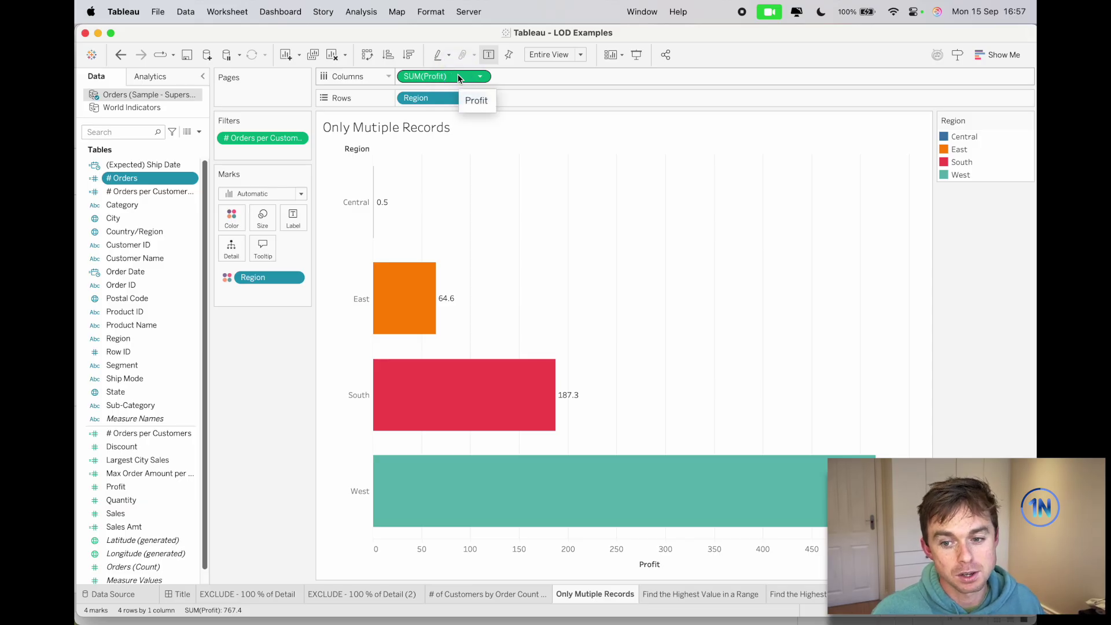
pyautogui.moveTo(545, 494)
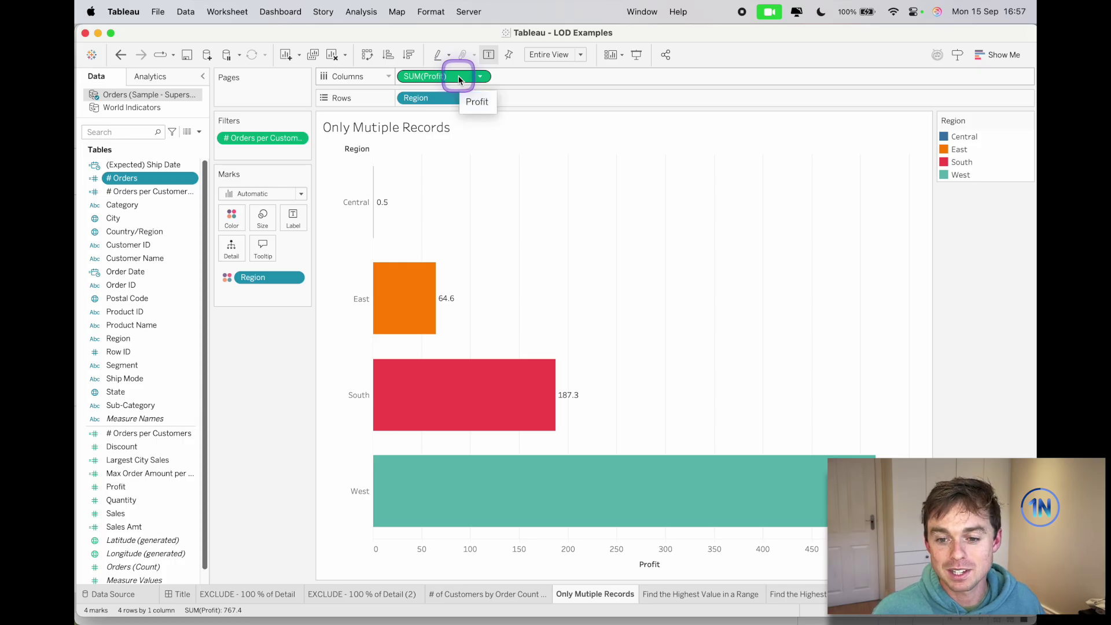
# Re-check the # Orders per Customers formula and remove its existing filter from the chart
pyautogui.rightClick(162, 431)
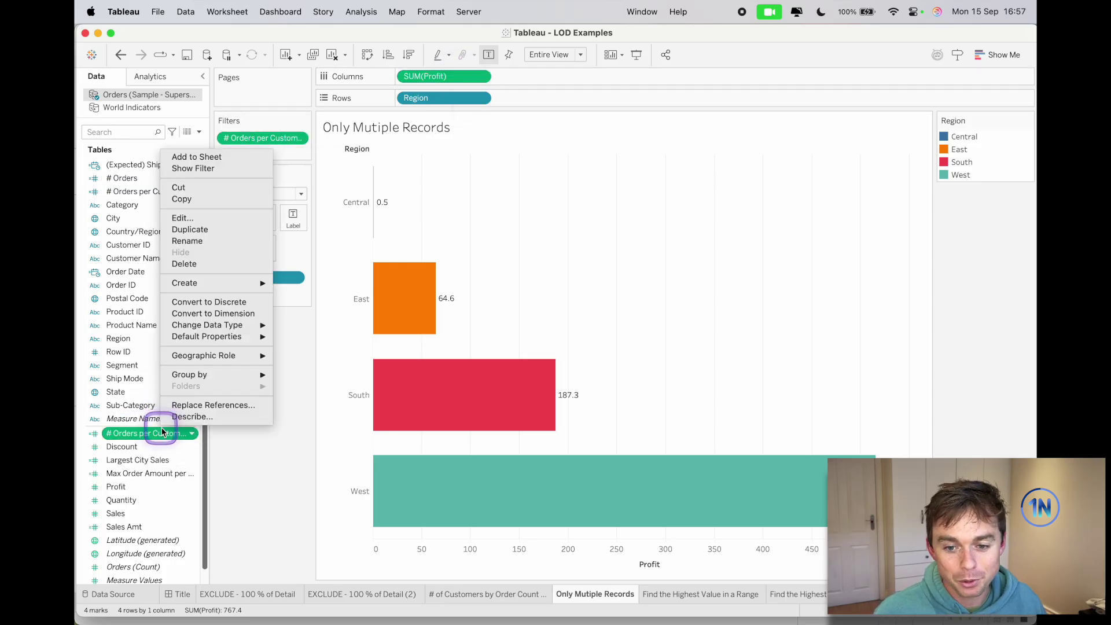
pyautogui.click(231, 217)
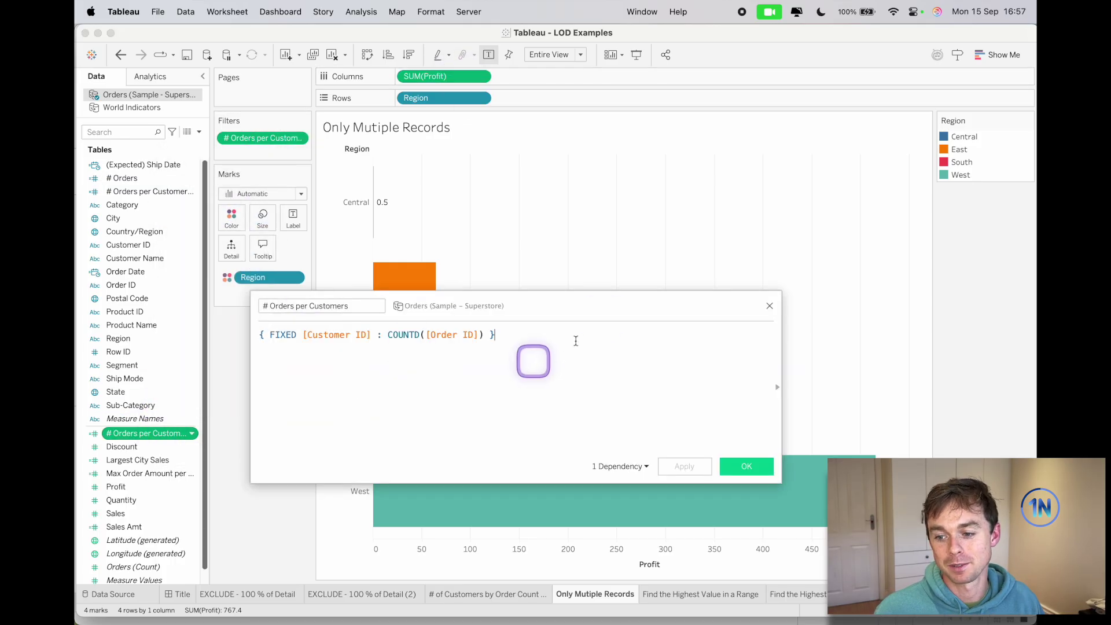
pyautogui.click(769, 305)
pyautogui.moveTo(263, 138); pyautogui.dragTo(164, 437)
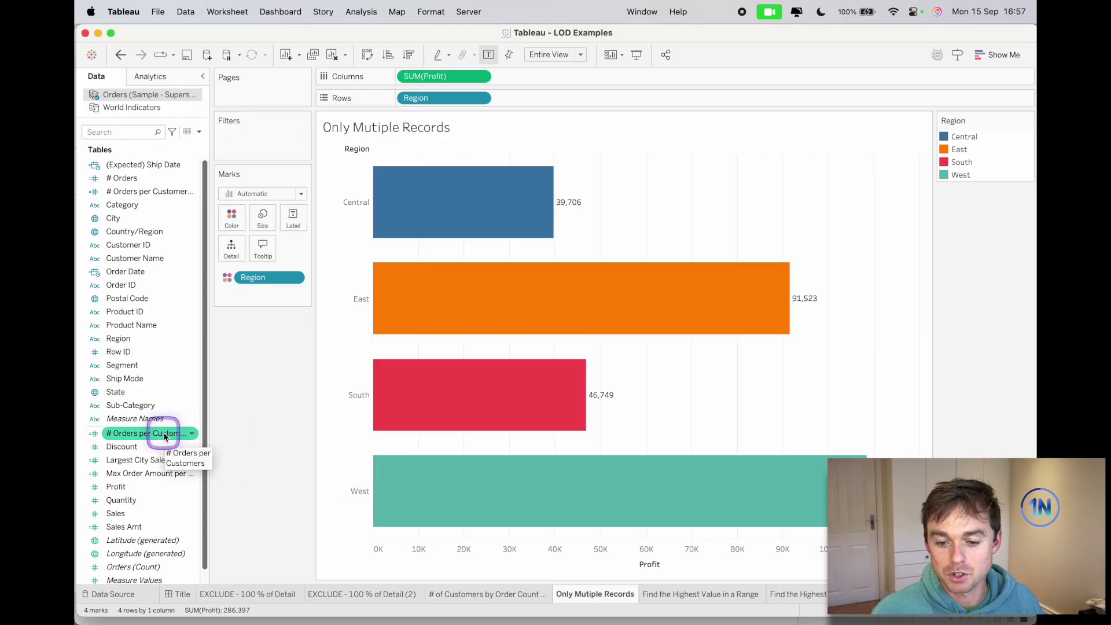
# Filter on all values of # Orders per Customers with the range 1 to 1
pyautogui.moveTo(163, 435); pyautogui.dragTo(288, 153)
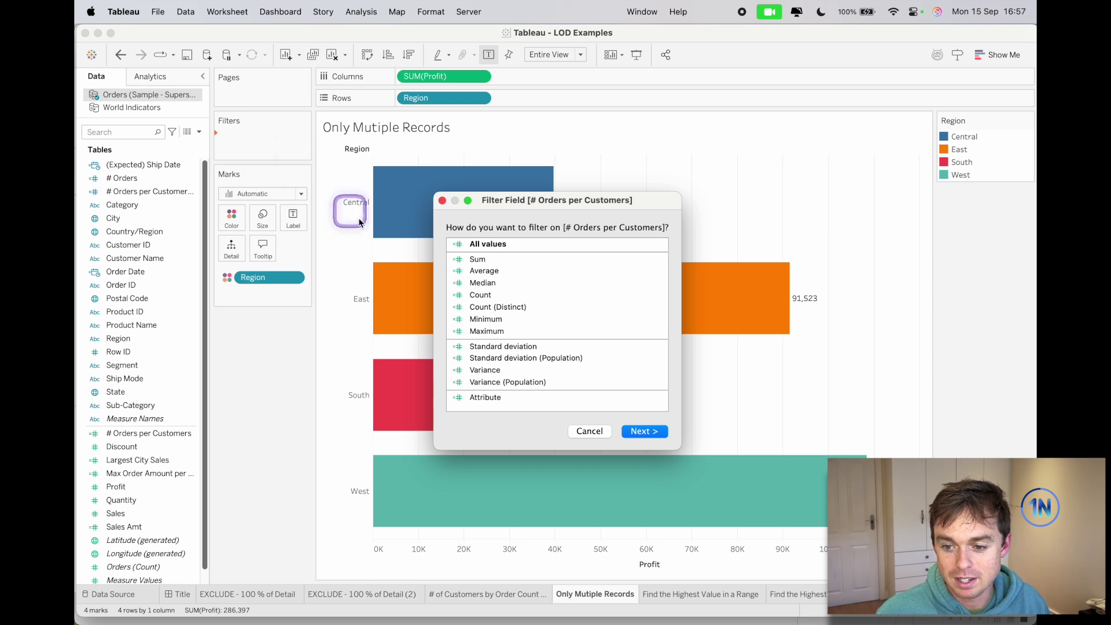
pyautogui.click(489, 244)
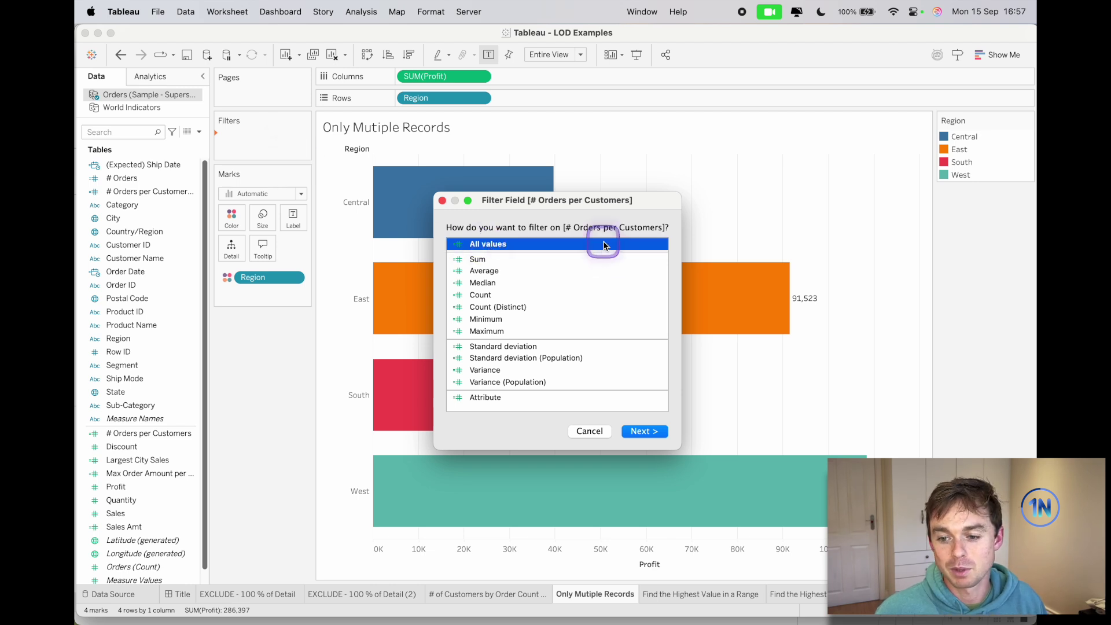
pyautogui.click(496, 260)
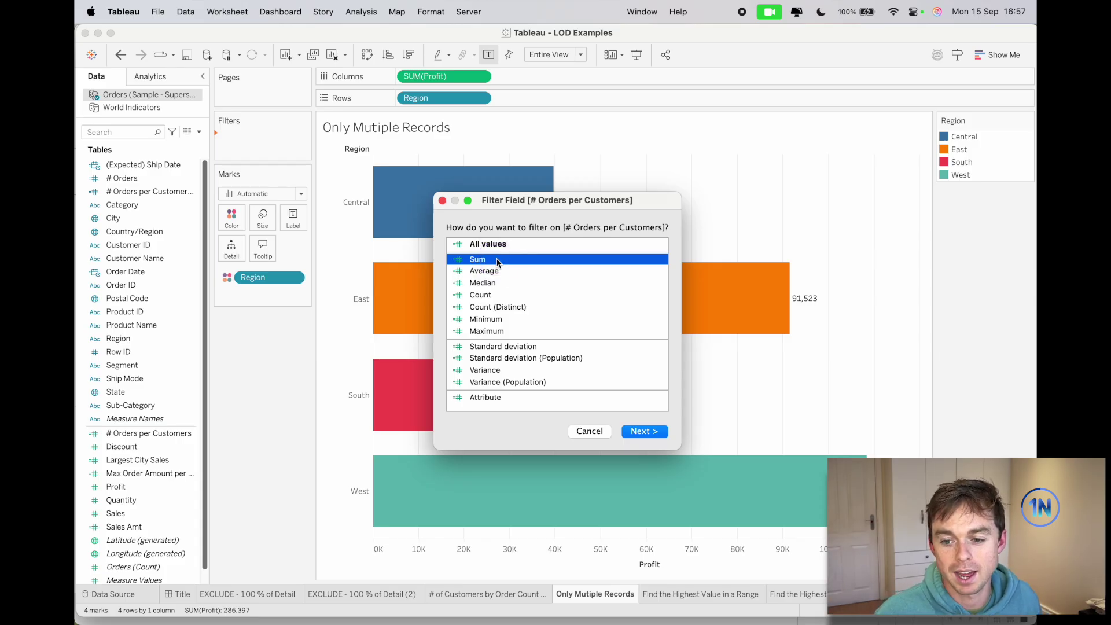
pyautogui.click(495, 243)
pyautogui.click(646, 429)
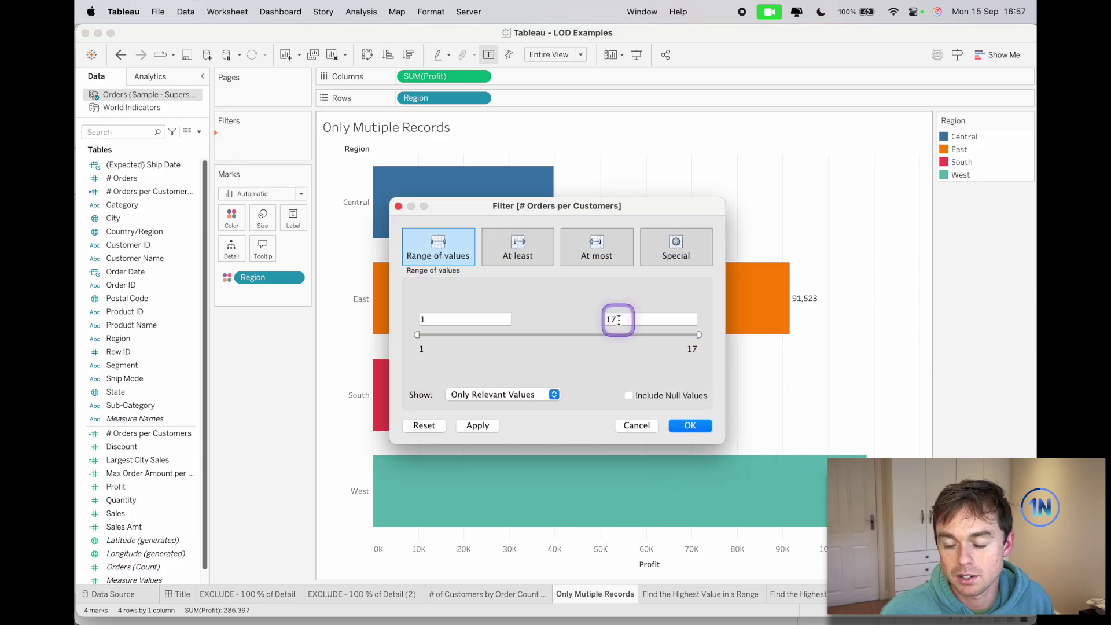
pyautogui.click(619, 320)
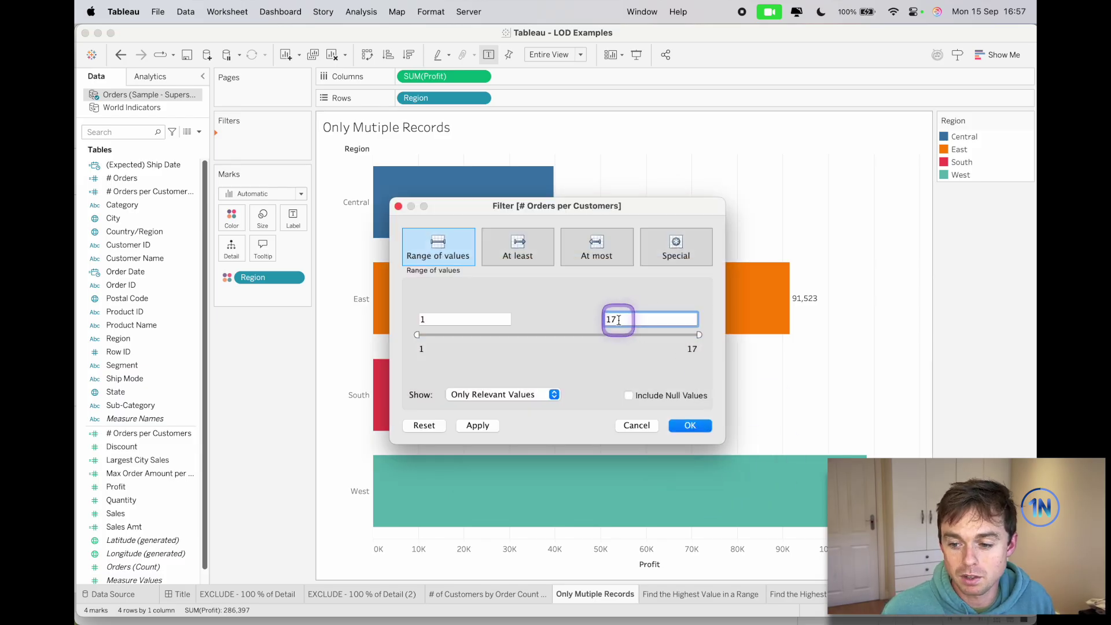
pyautogui.click(619, 320)
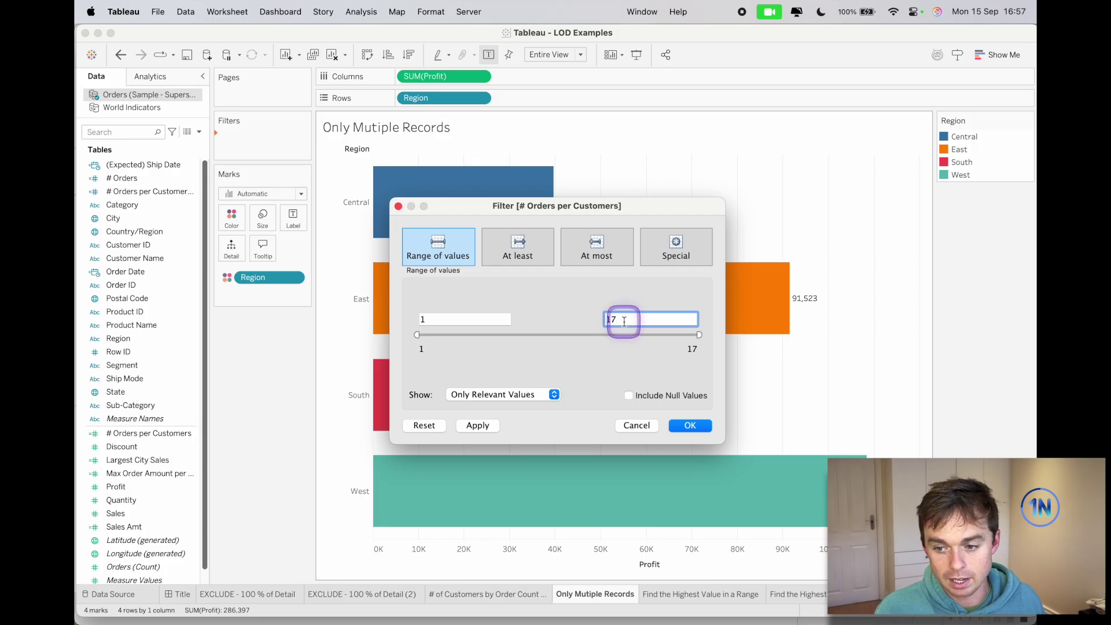
pyautogui.press('BackSpace')
pyautogui.click(690, 425)
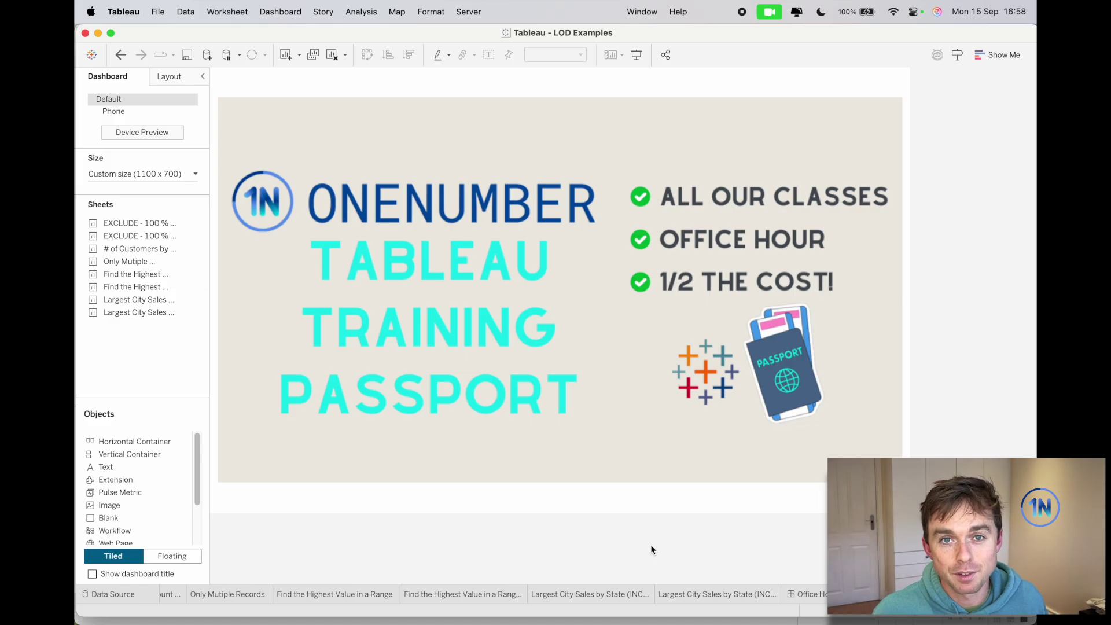
# Scroll the sheet tabs to reach the OneNumber Tableau Training Passport dashboard
pyautogui.hscroll(-5, 653, 595)
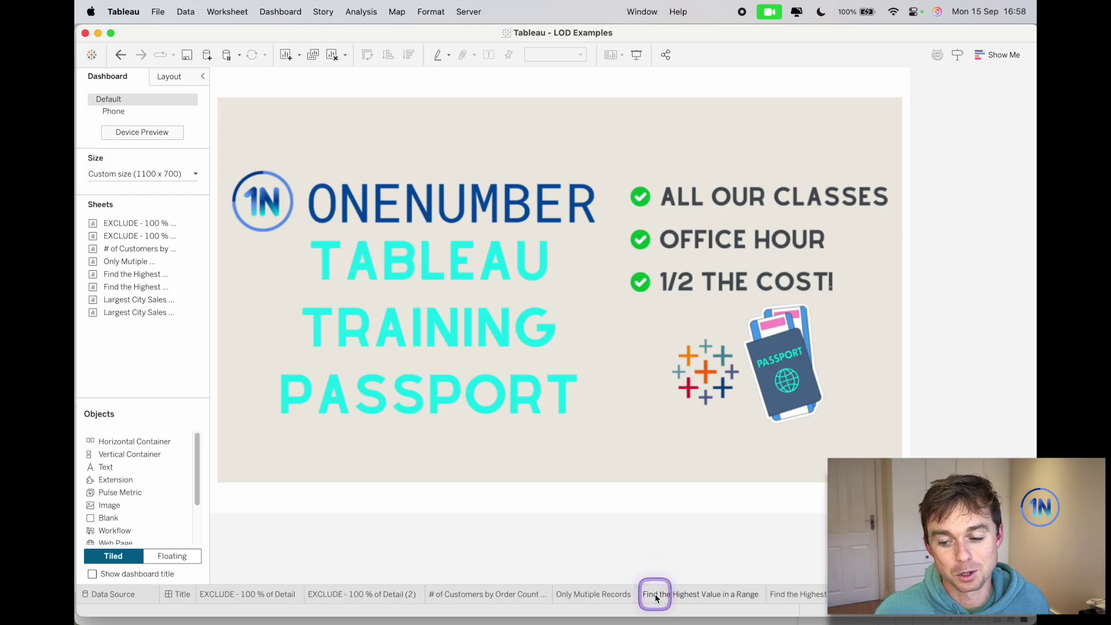
# Look over Find the Highest Value in a Range, then move to its two-bar-chart companion sheet
pyautogui.click(709, 593)
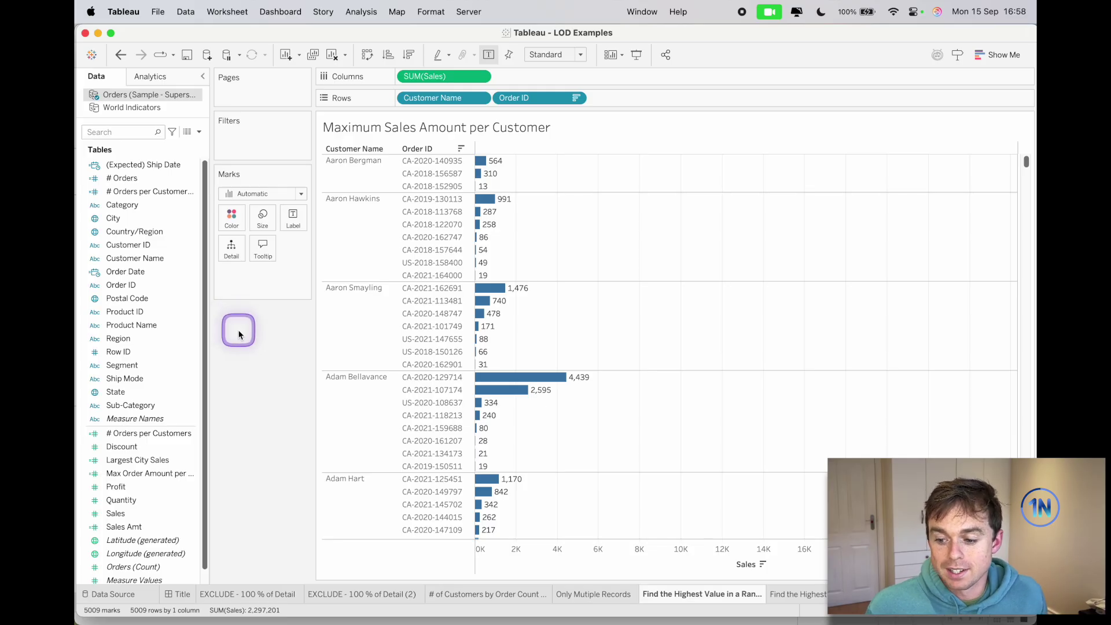
pyautogui.hscroll(2, 523, 596)
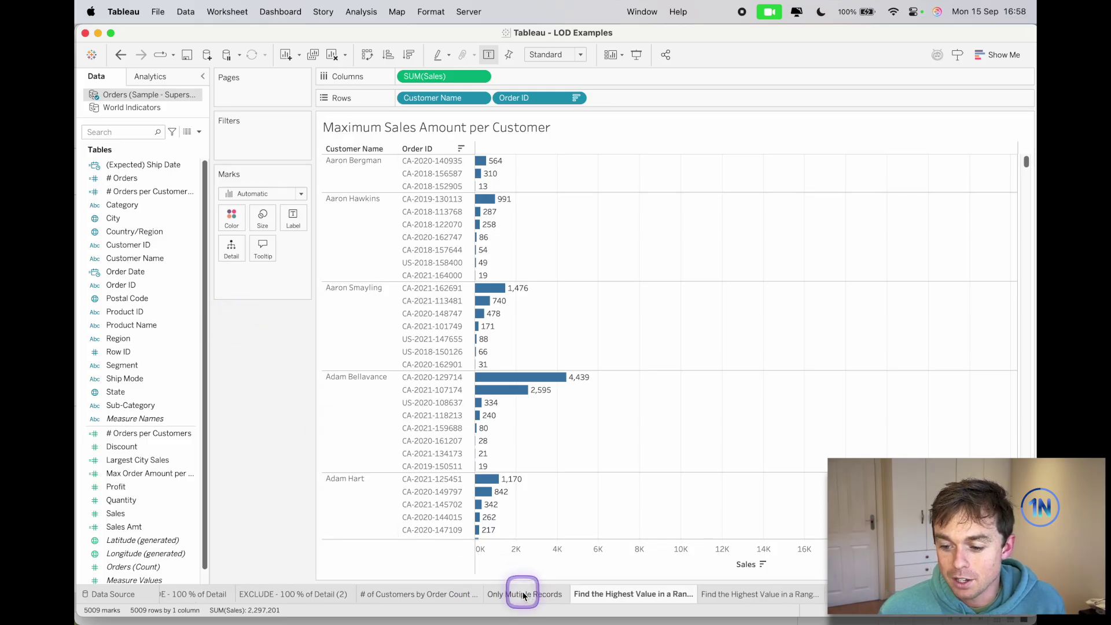
pyautogui.hscroll(5, 523, 596)
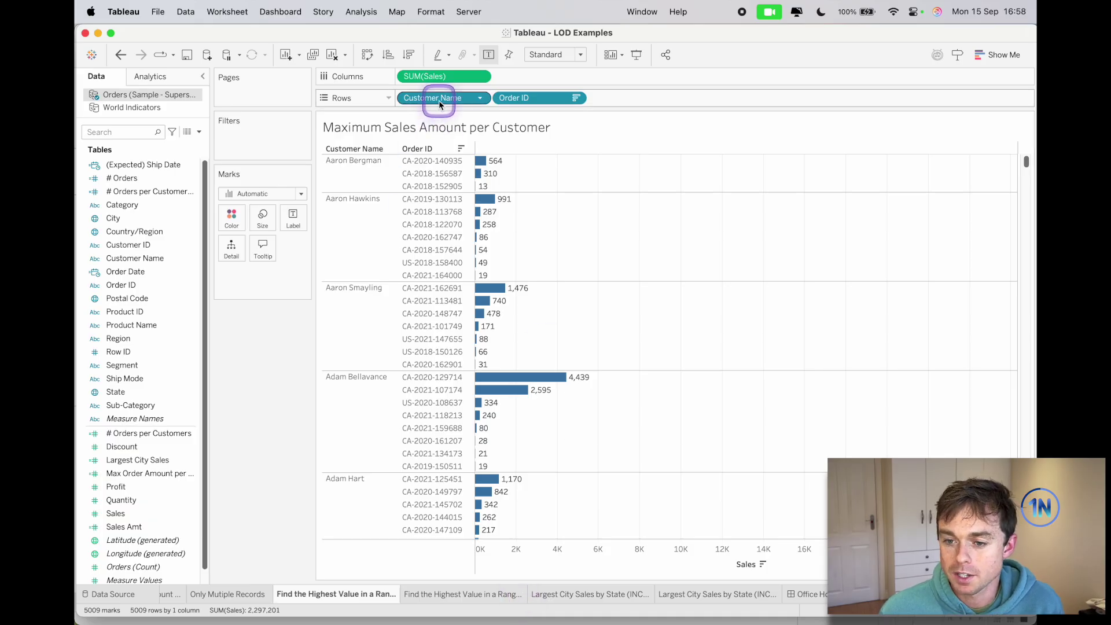
pyautogui.moveTo(532, 98)
pyautogui.mouseDown()
pyautogui.moveTo(435, 155)
pyautogui.moveTo(441, 389)
pyautogui.moveTo(446, 68)
pyautogui.mouseUp()
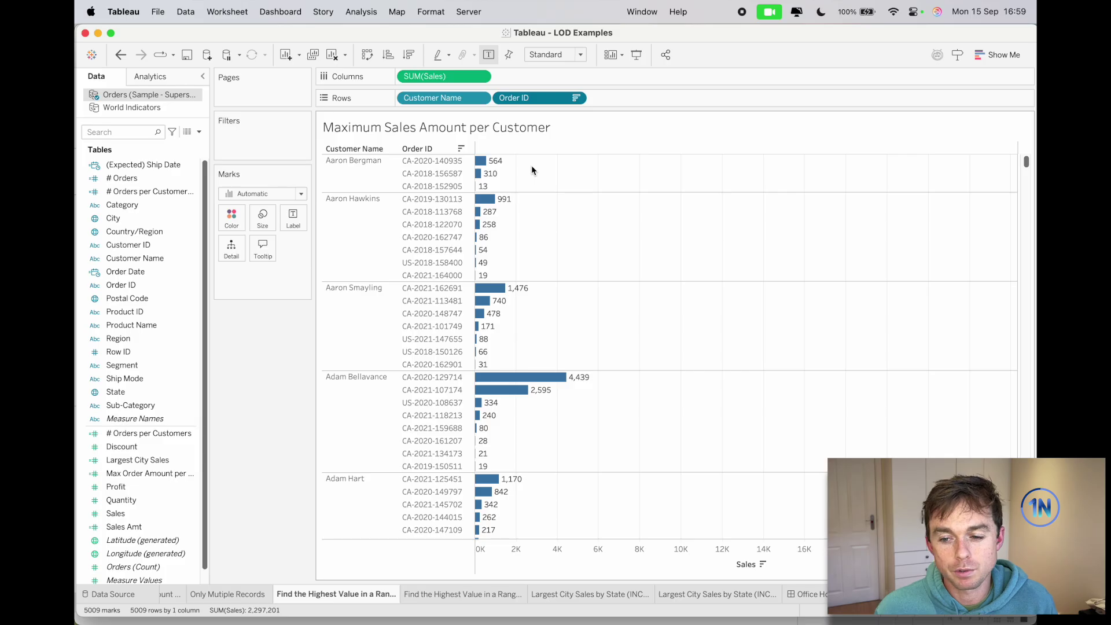
pyautogui.click(471, 593)
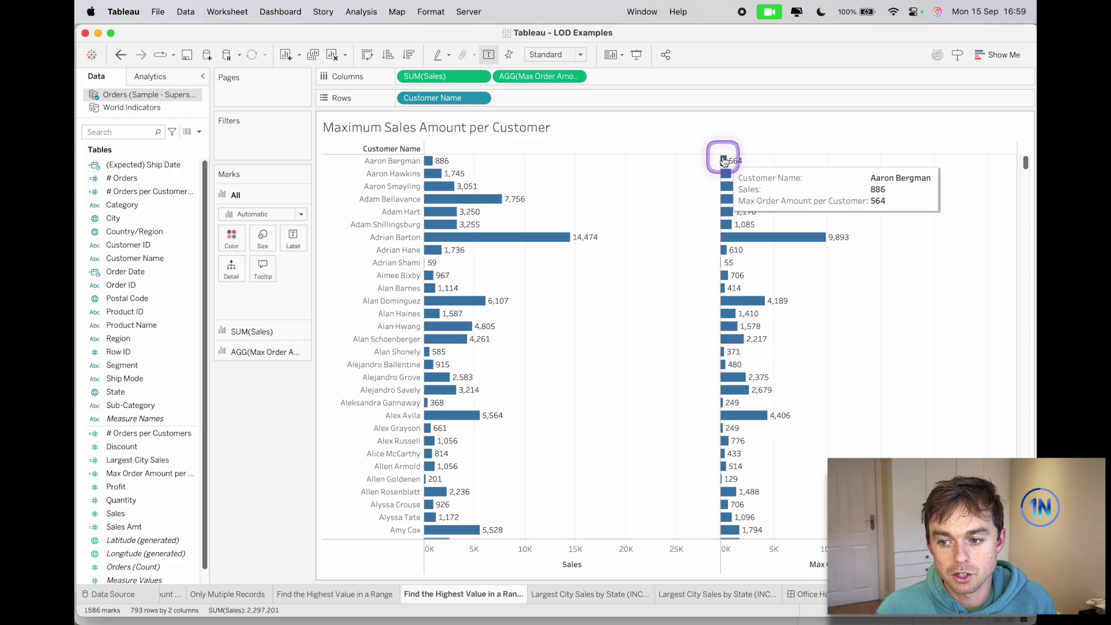
# Examine Max Order Amount per Customer: MAX({ FIXED [Customer ID], [Order ID] : SUM([Sales]) })
pyautogui.moveTo(429, 175)
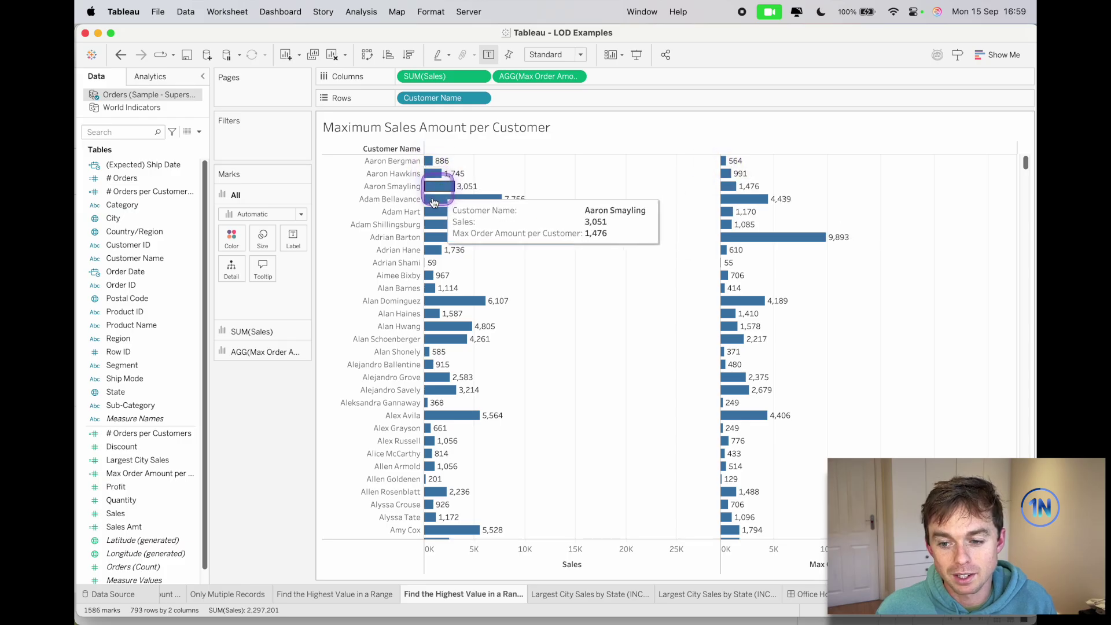
pyautogui.moveTo(440, 441)
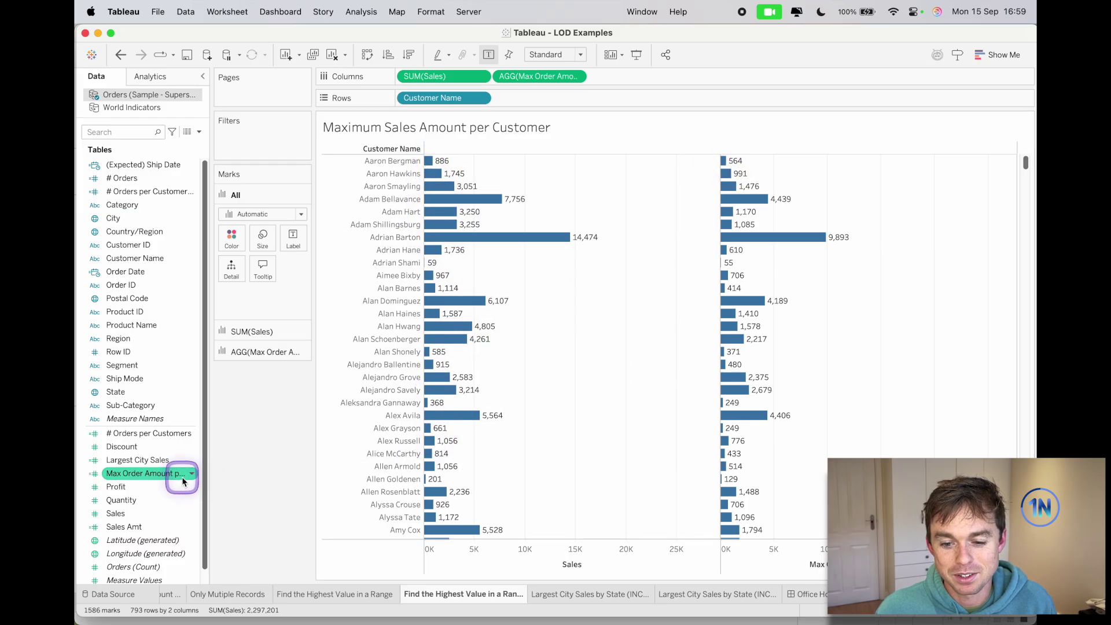
pyautogui.rightClick(183, 482)
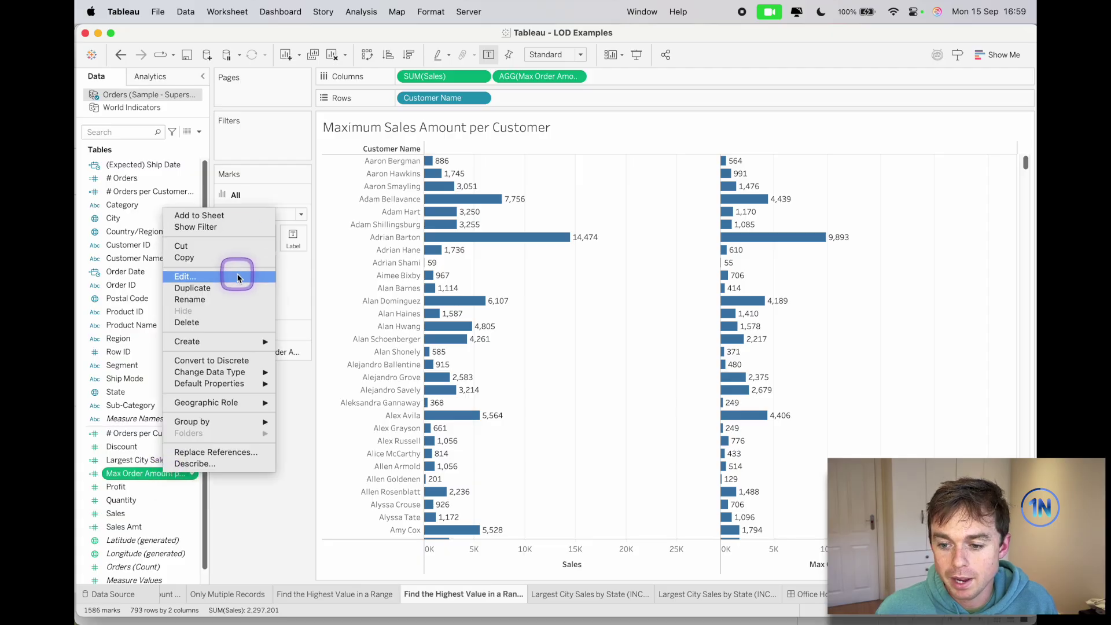
pyautogui.click(239, 275)
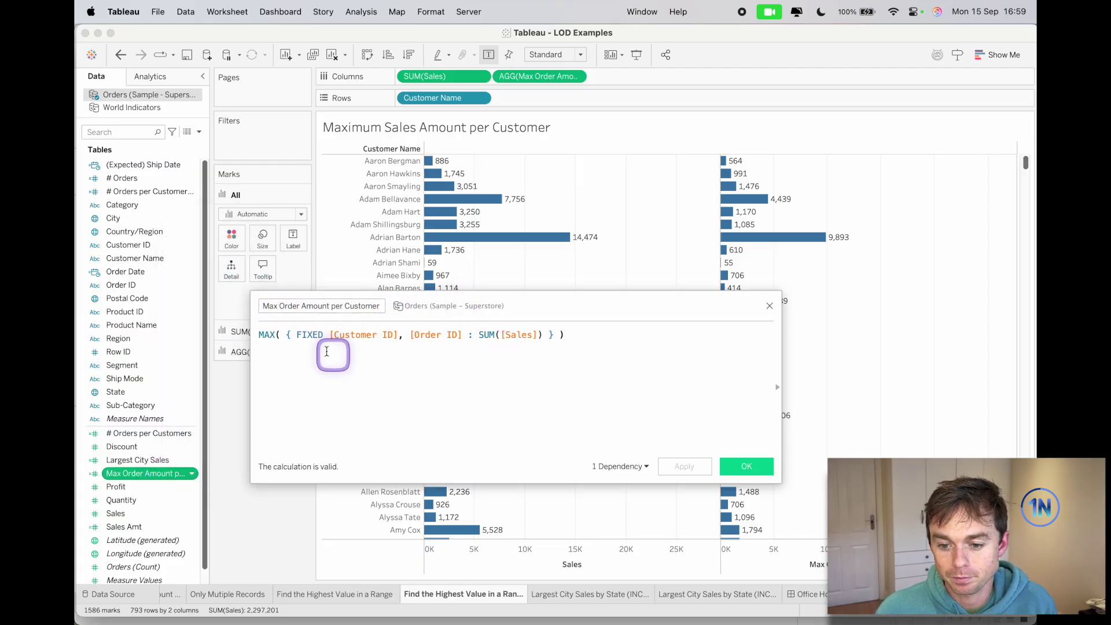
pyautogui.moveTo(288, 334); pyautogui.dragTo(553, 334)
pyautogui.click(551, 371)
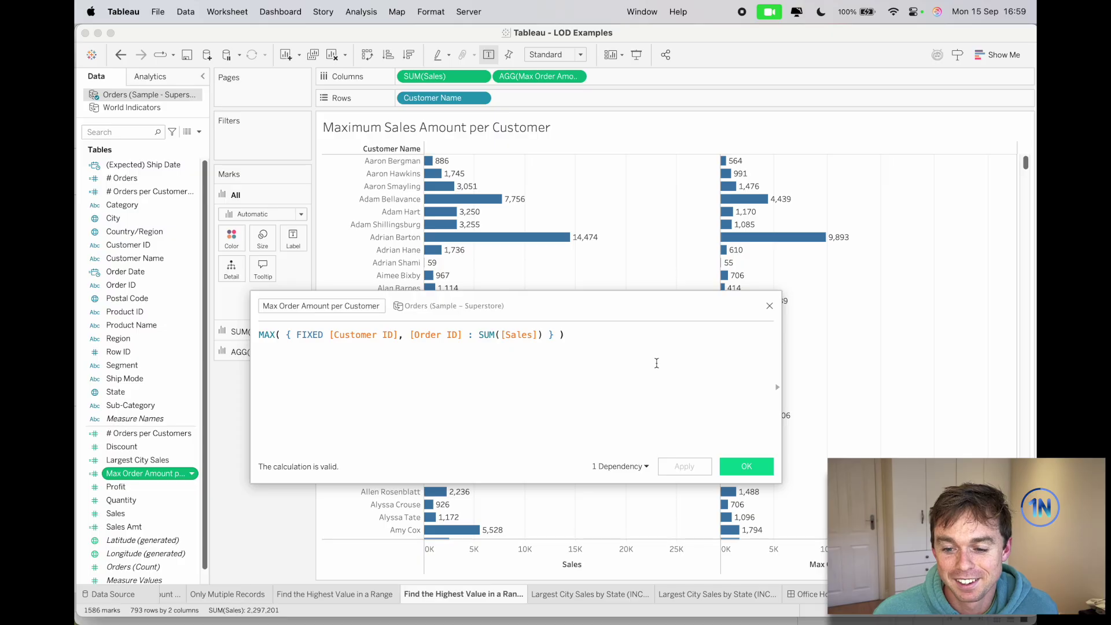
pyautogui.doubleClick(346, 335)
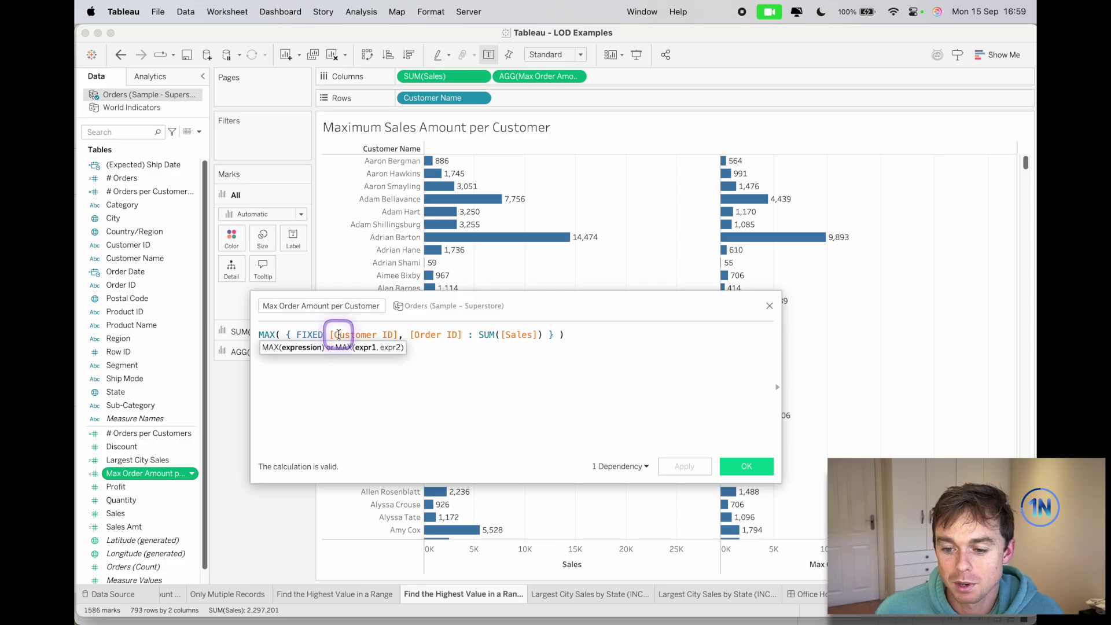
pyautogui.doubleClick(440, 335)
pyautogui.click(521, 385)
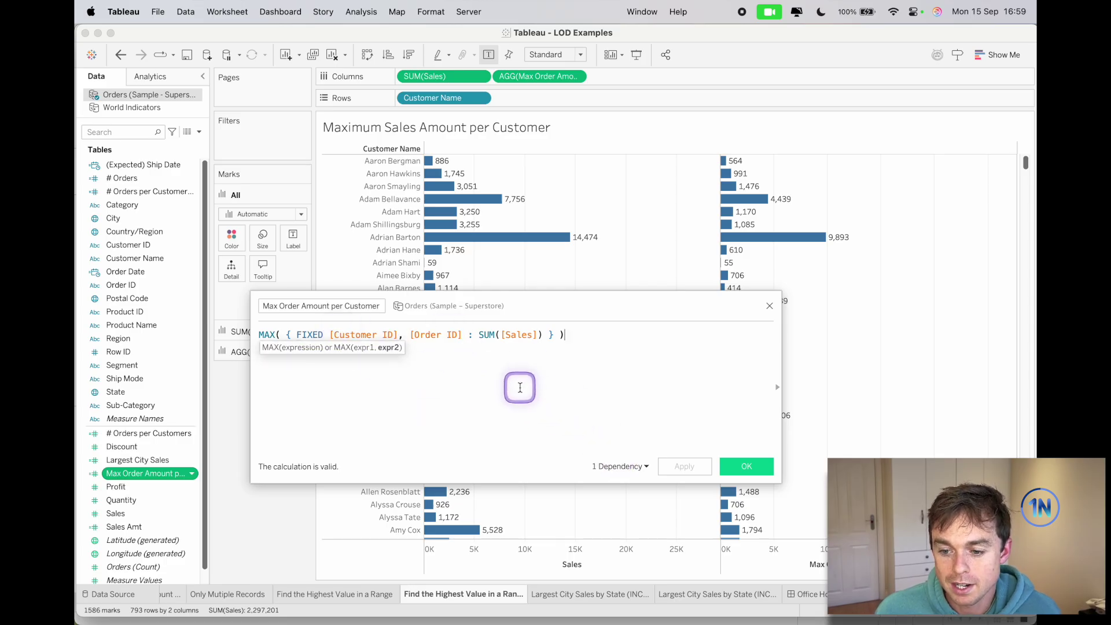
pyautogui.moveTo(479, 337); pyautogui.dragTo(543, 335)
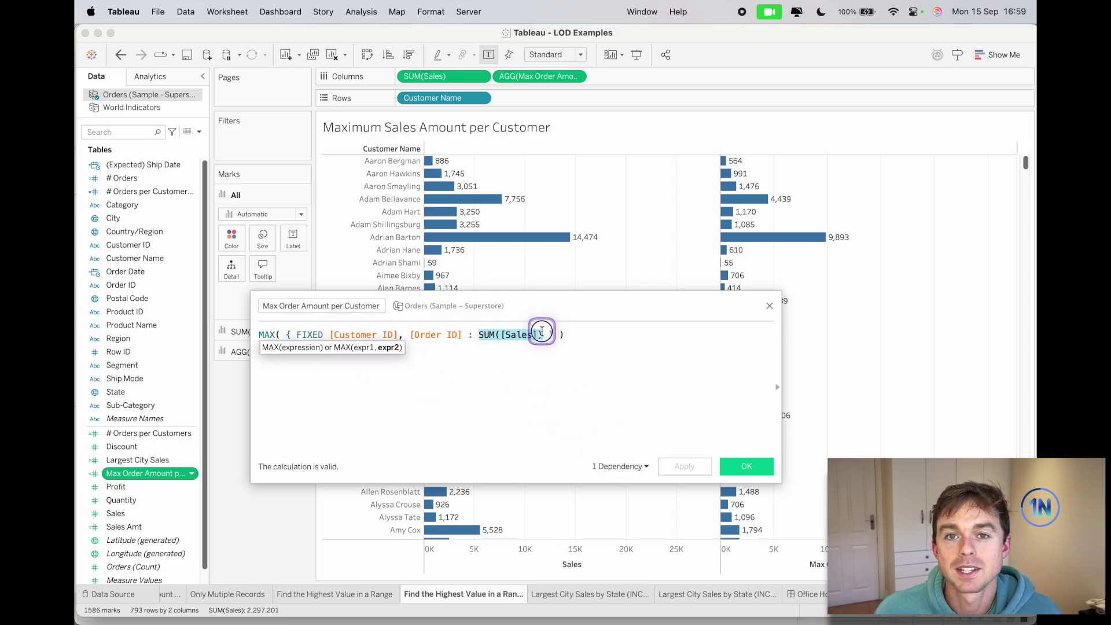
pyautogui.click(564, 383)
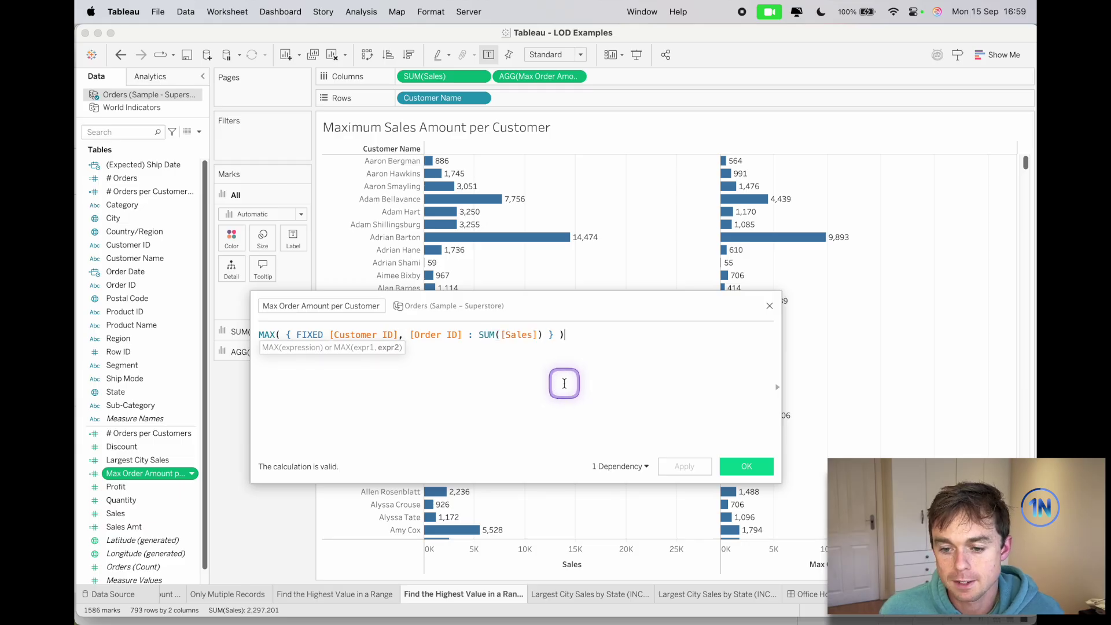
pyautogui.doubleClick(267, 336)
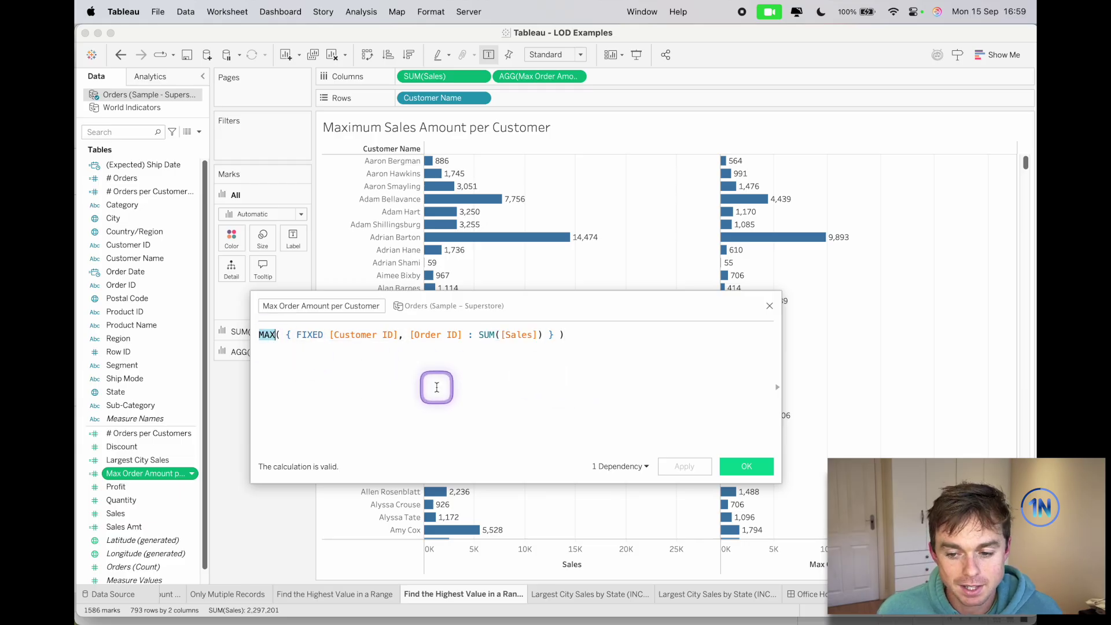
pyautogui.click(548, 370)
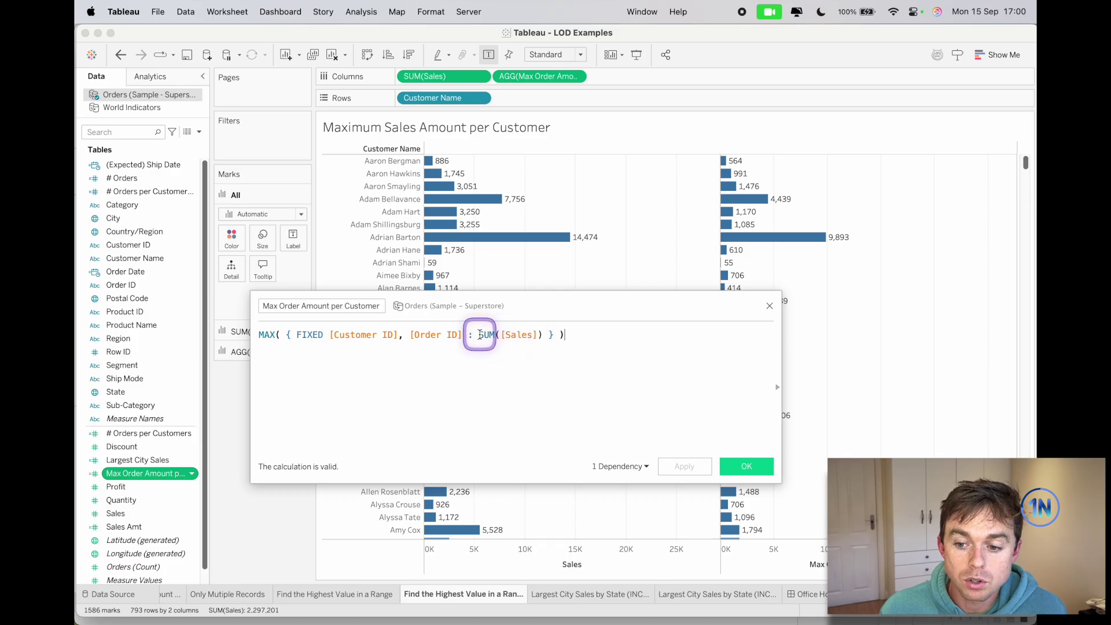
# Revisit its SUM([Sales]), [Order ID] and MAX parts, then close the formula unchanged
pyautogui.moveTo(478, 335); pyautogui.dragTo(543, 335)
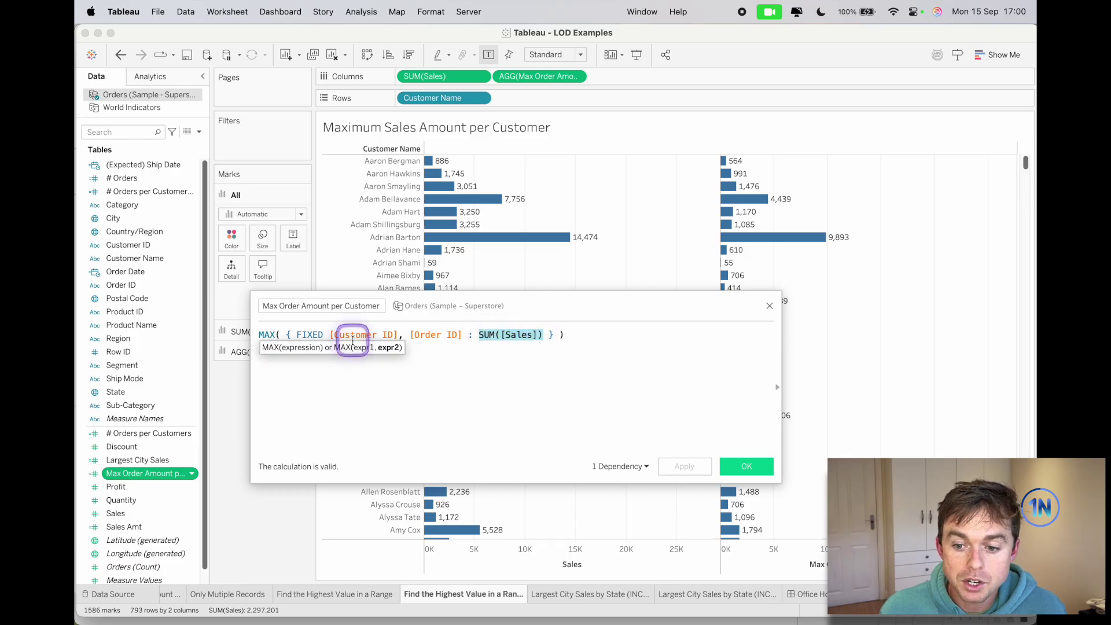
pyautogui.doubleClick(428, 335)
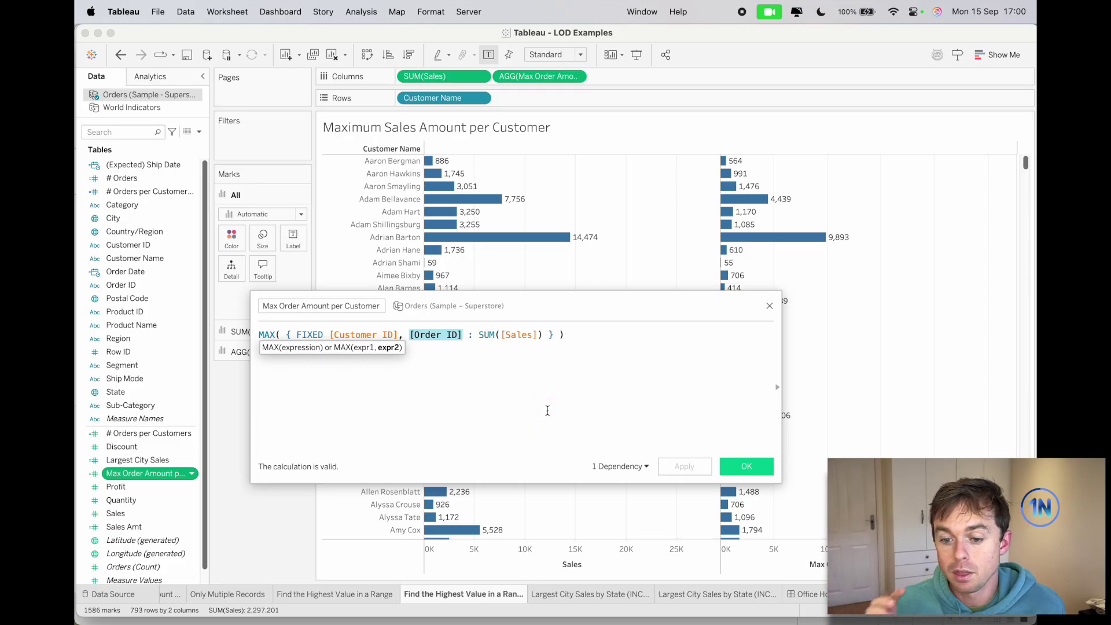
pyautogui.doubleClick(266, 334)
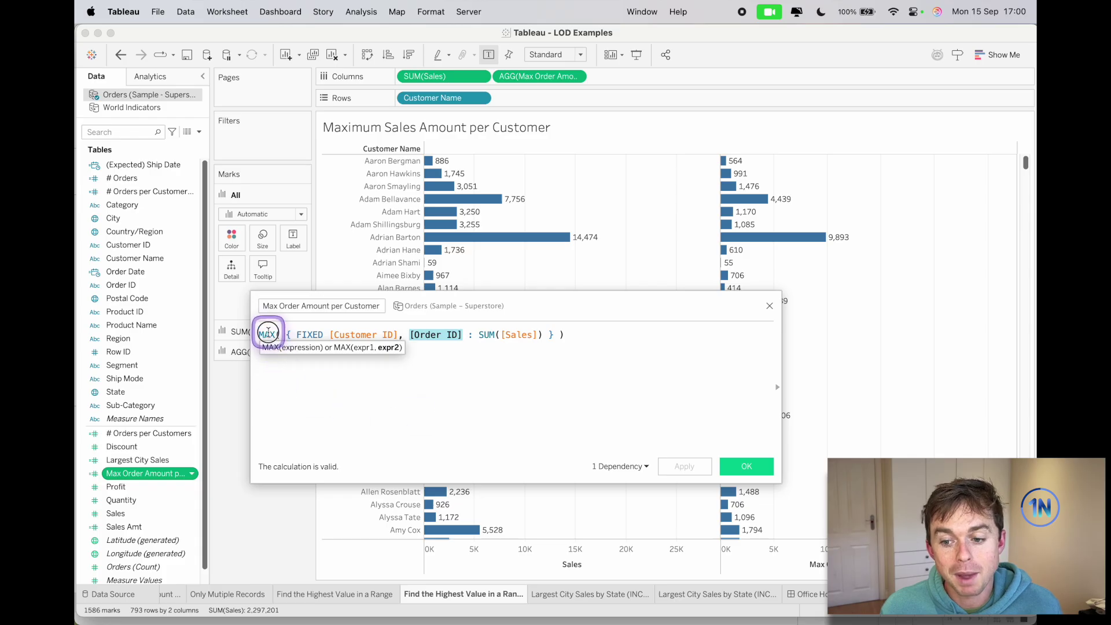
pyautogui.click(481, 343)
pyautogui.click(520, 351)
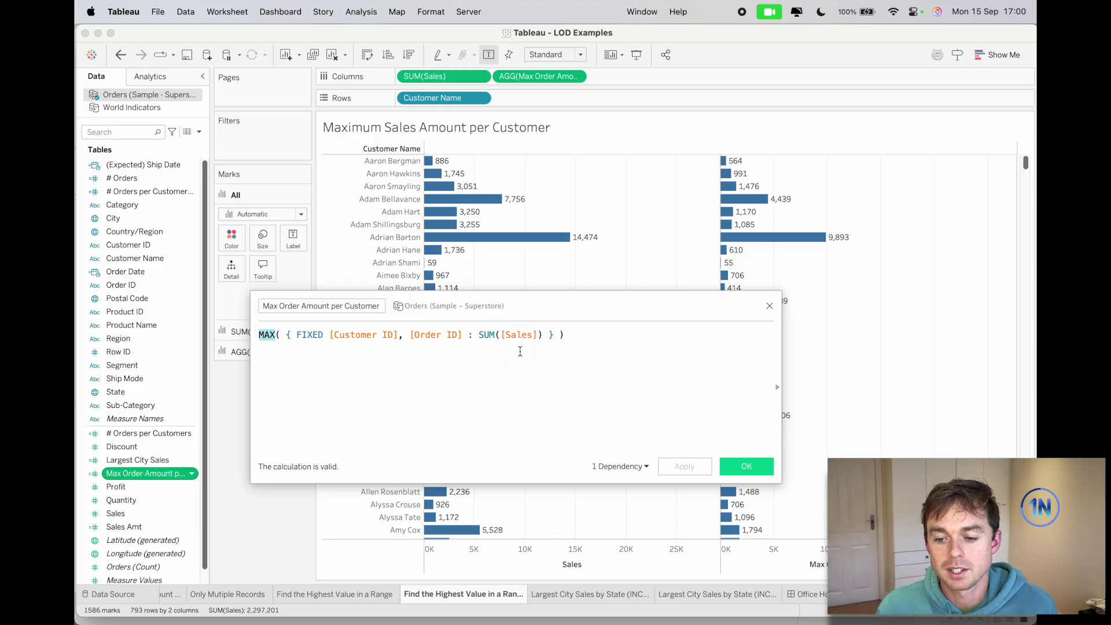
pyautogui.click(520, 351)
pyautogui.moveTo(479, 333); pyautogui.dragTo(539, 329)
pyautogui.click(608, 359)
pyautogui.click(750, 465)
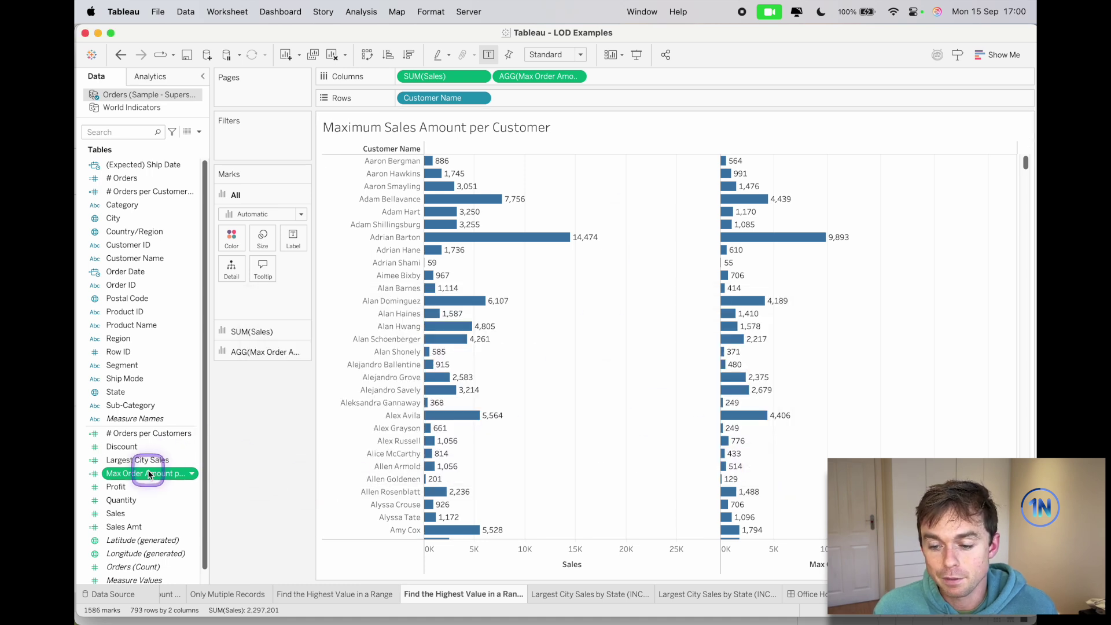
# Pass back through Find the Highest Value in a Range and land on Largest City Sales by State (INCLUDE)
pyautogui.moveTo(718, 175)
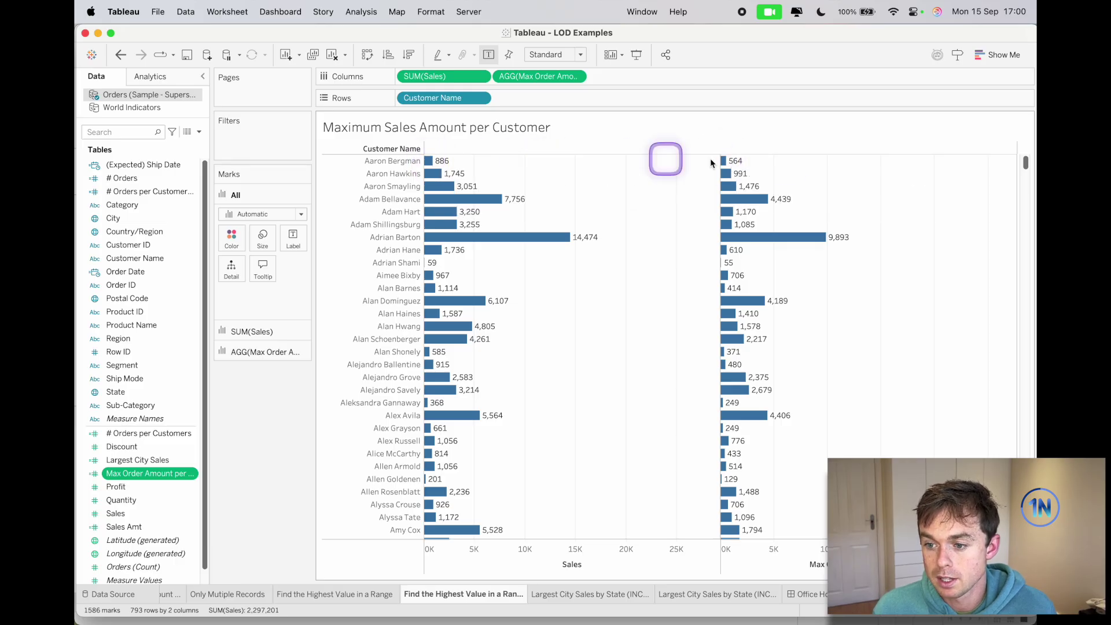
pyautogui.click(725, 161)
pyautogui.click(680, 471)
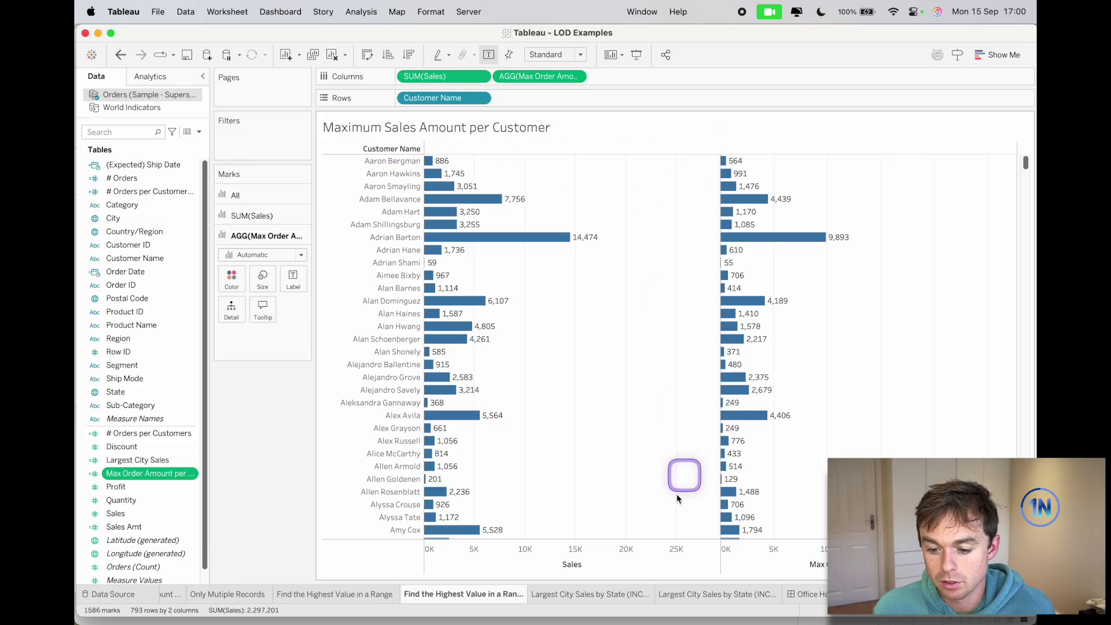
pyautogui.click(371, 594)
pyautogui.moveTo(485, 163)
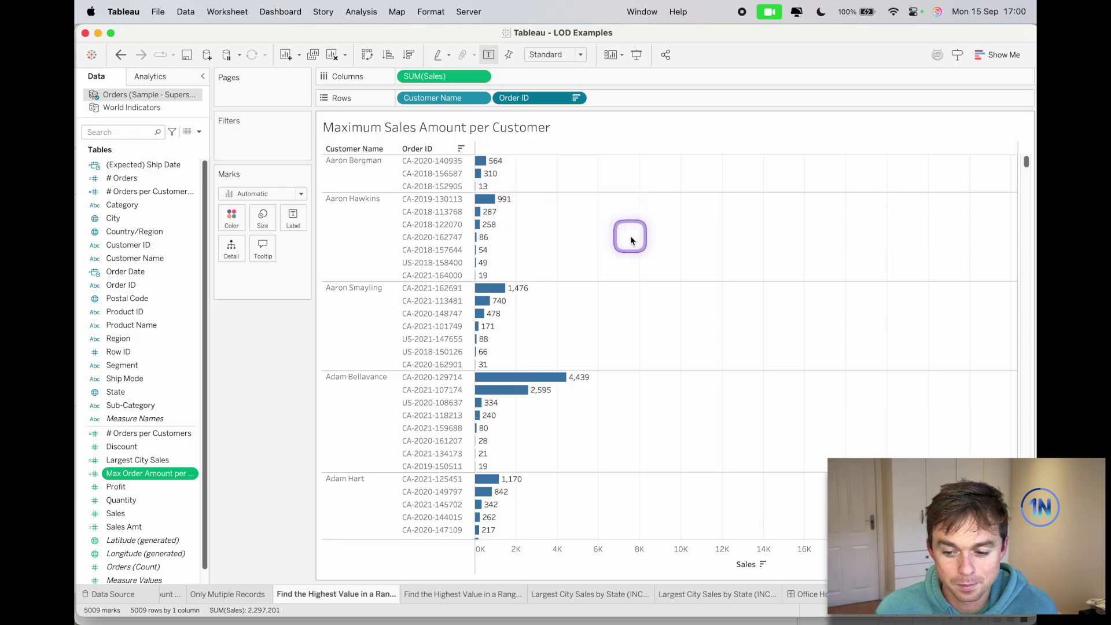
pyautogui.click(623, 595)
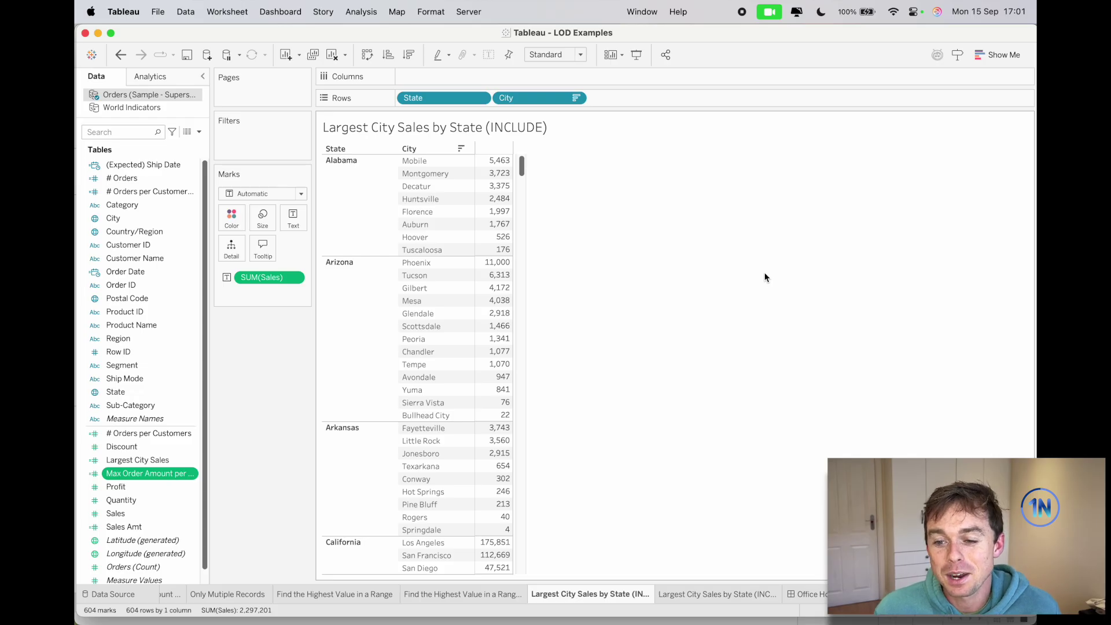
pyautogui.click(706, 202)
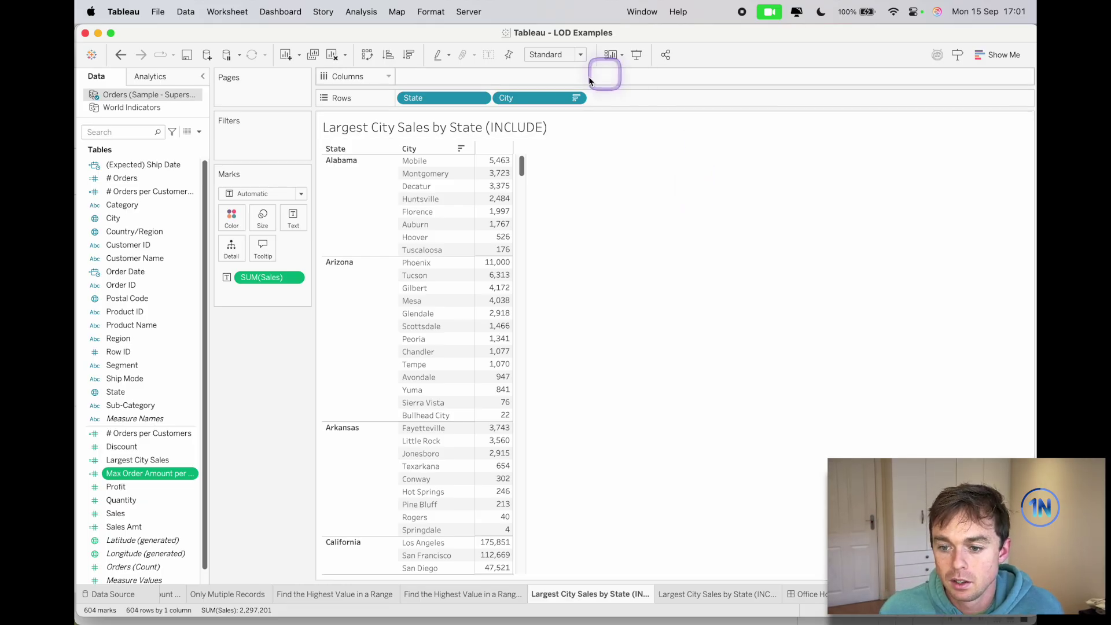
pyautogui.click(493, 162)
pyautogui.click(494, 164)
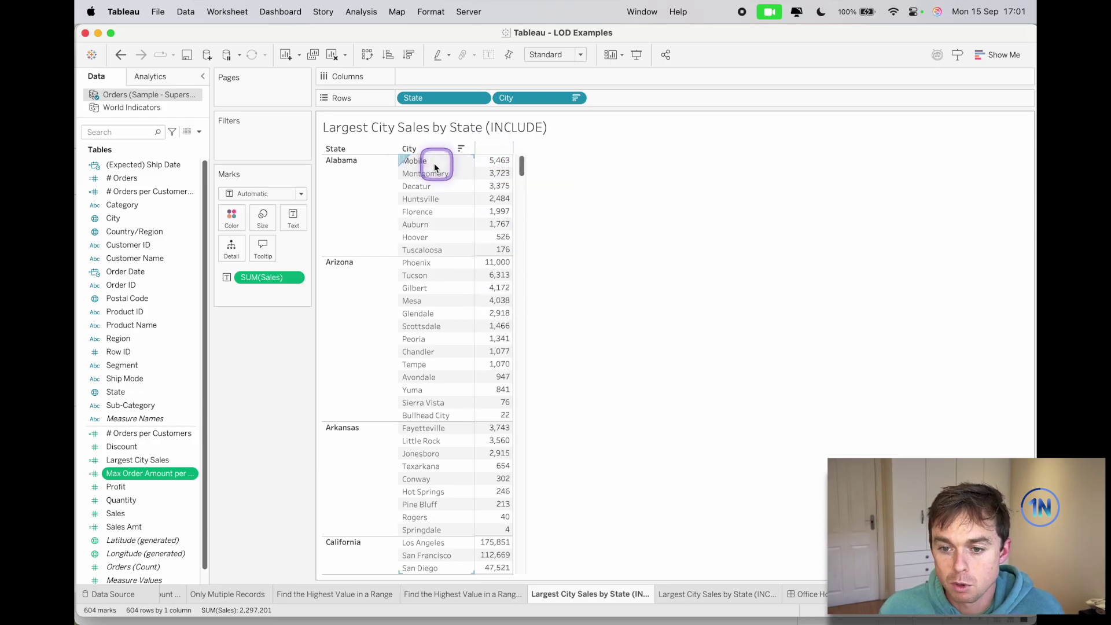
pyautogui.click(488, 165)
pyautogui.click(488, 164)
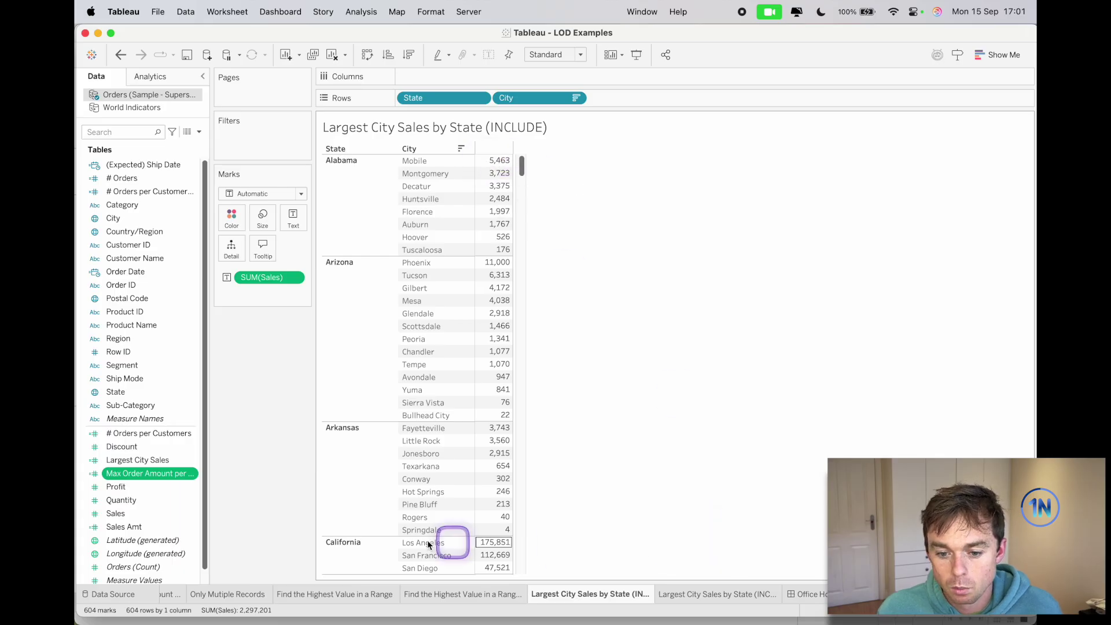
pyautogui.click(171, 501)
pyautogui.rightClick(149, 460)
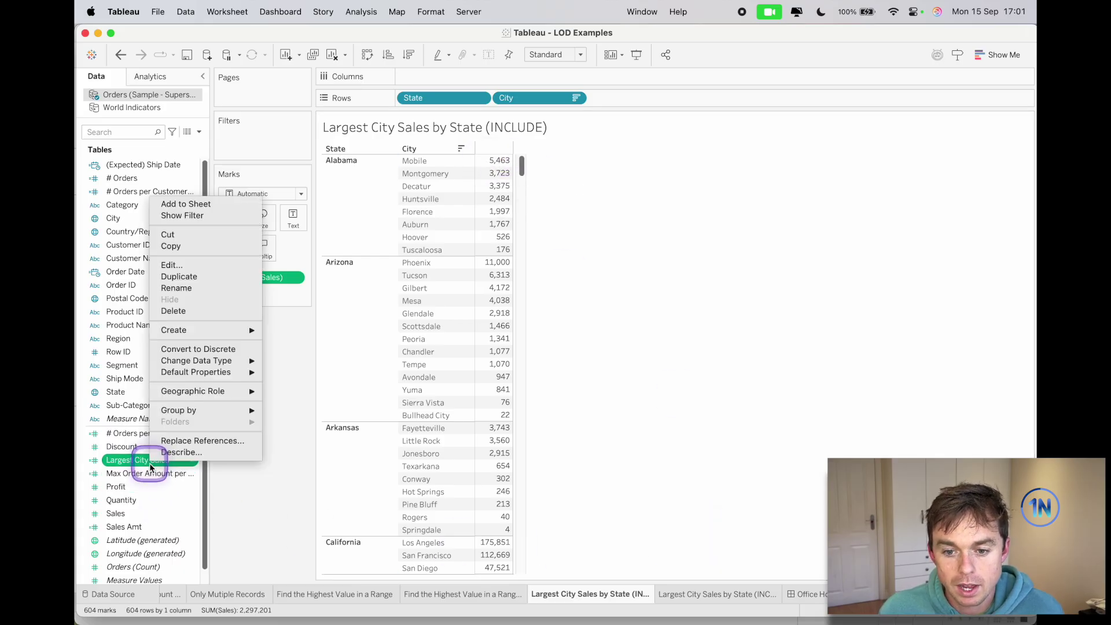
pyautogui.click(213, 265)
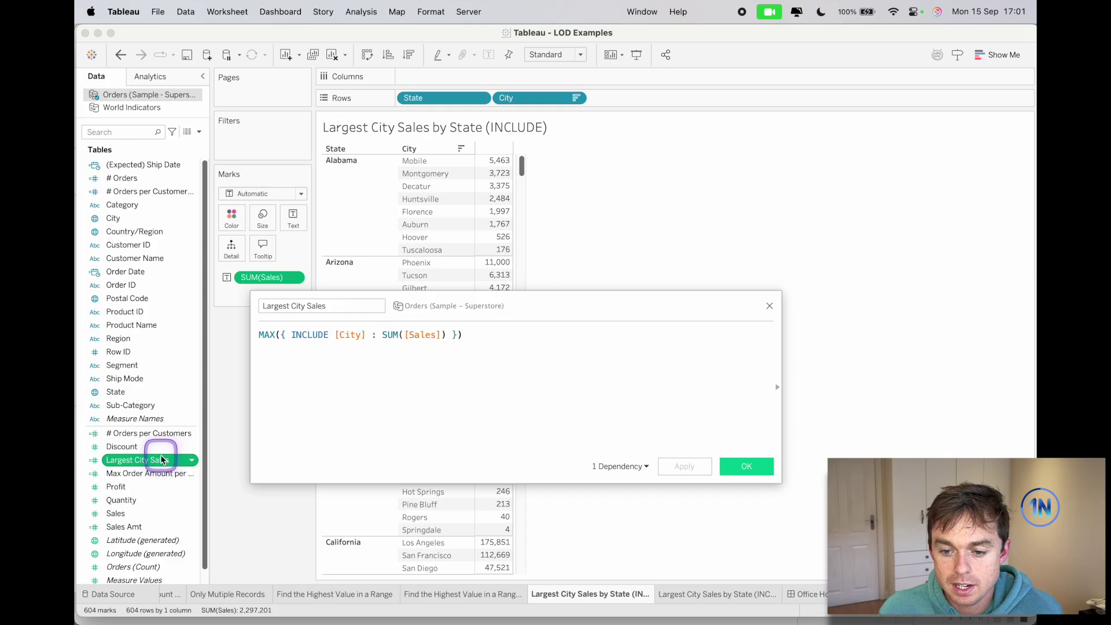
pyautogui.click(284, 334)
pyautogui.click(447, 332)
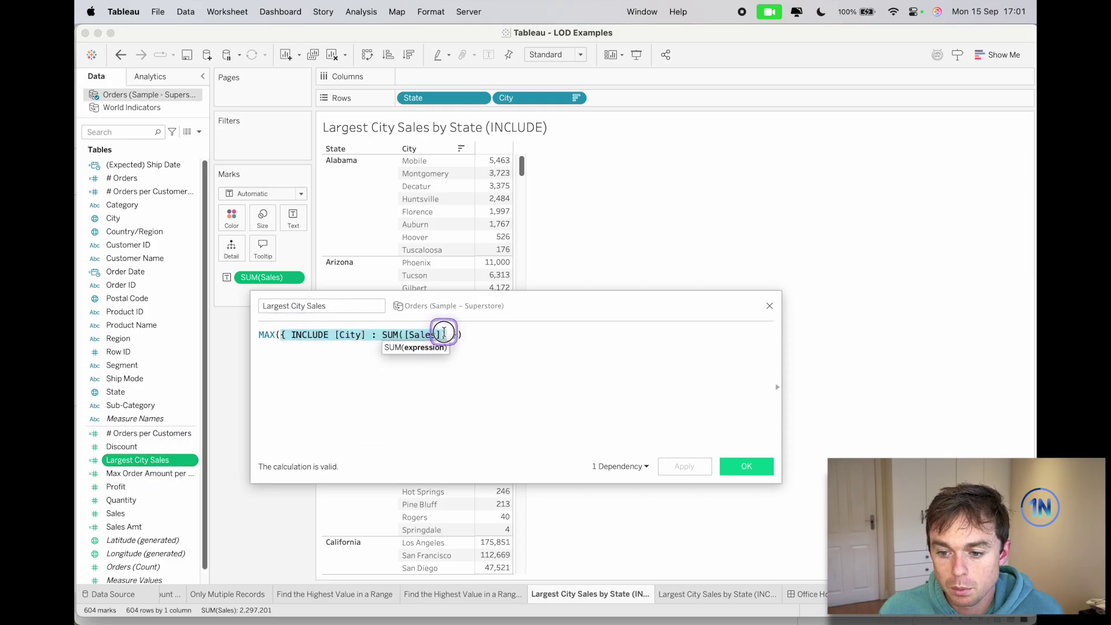
pyautogui.click(497, 336)
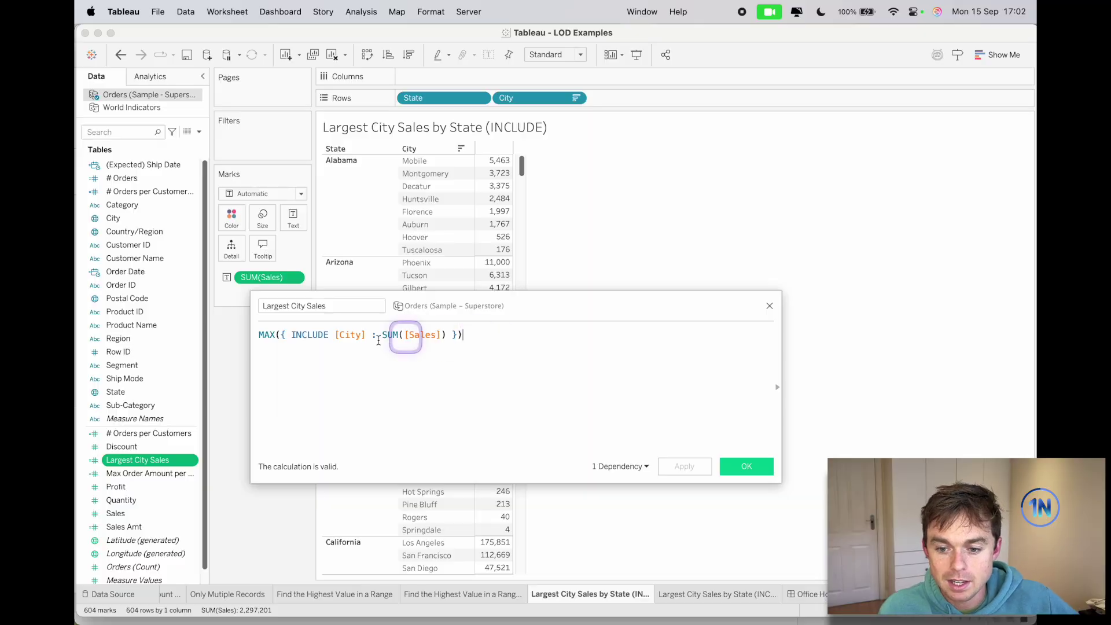
pyautogui.moveTo(291, 335); pyautogui.dragTo(366, 332)
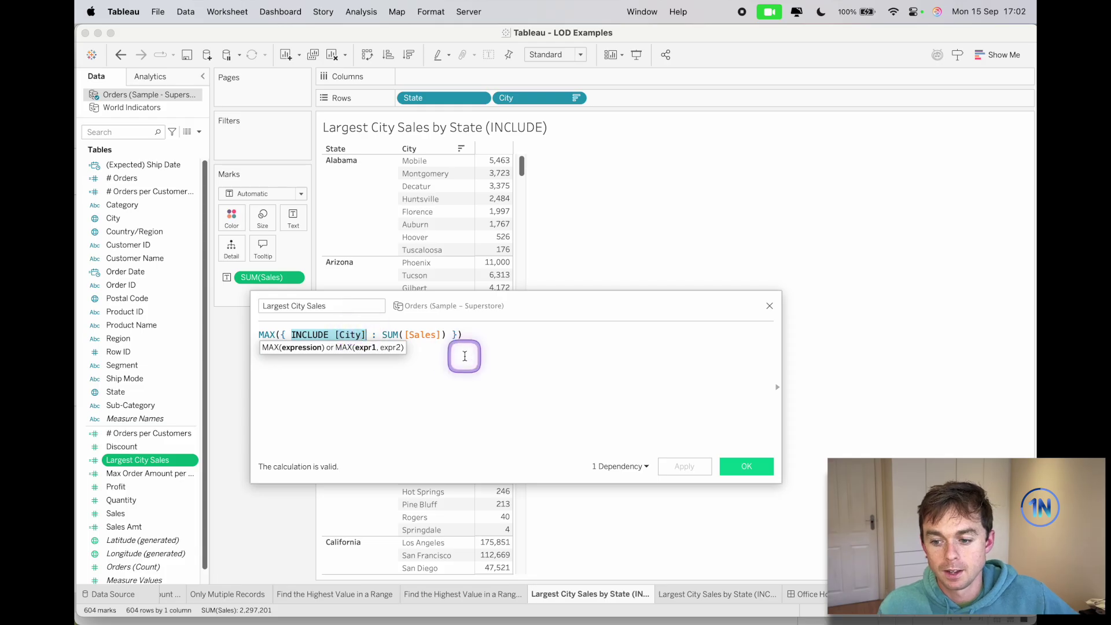
pyautogui.click(466, 353)
pyautogui.click(748, 464)
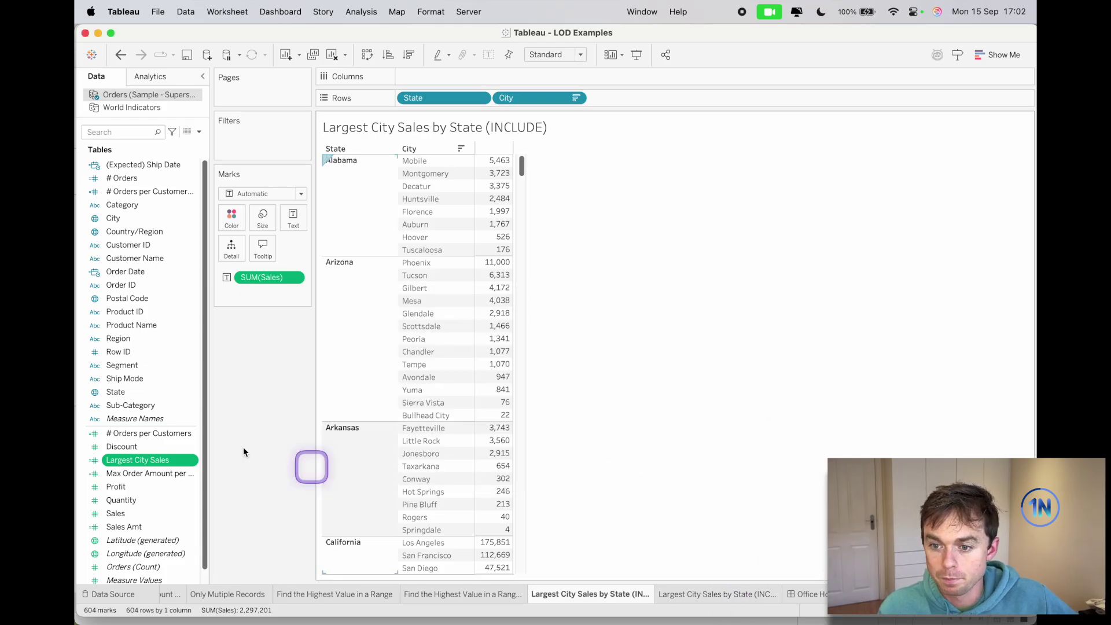
# Add Largest City Sales beside Sales and drop City from Rows, giving one row per state
pyautogui.moveTo(150, 461)
pyautogui.mouseDown()
pyautogui.moveTo(495, 82)
pyautogui.moveTo(421, 222)
pyautogui.moveTo(312, 269)
pyautogui.moveTo(139, 472)
pyautogui.moveTo(152, 463)
pyautogui.mouseUp()
pyautogui.doubleClick(151, 463)
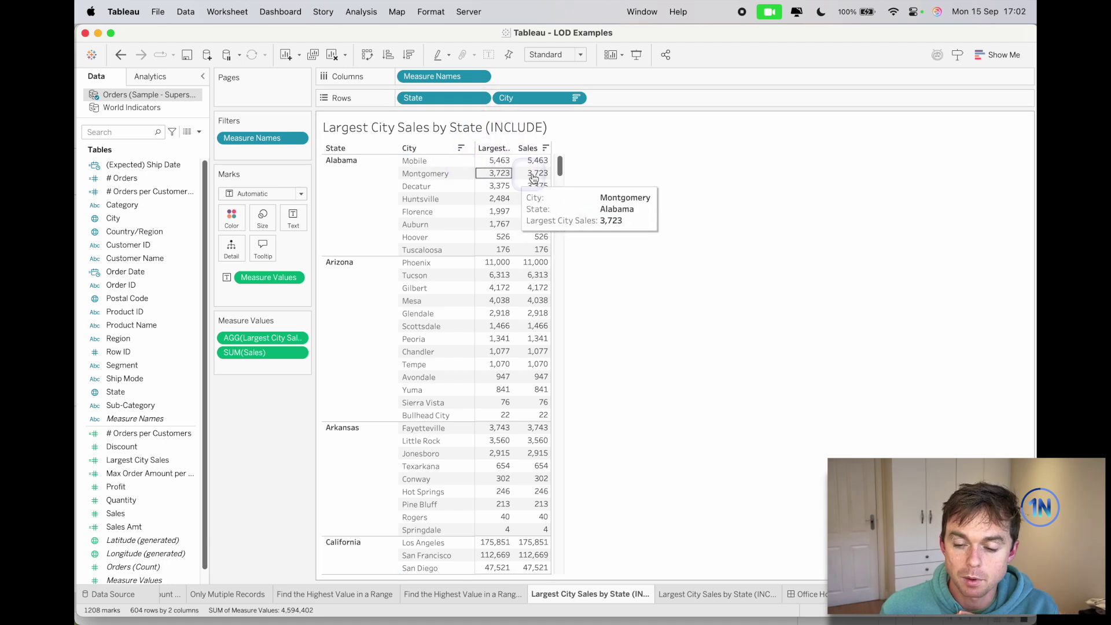
pyautogui.moveTo(544, 166)
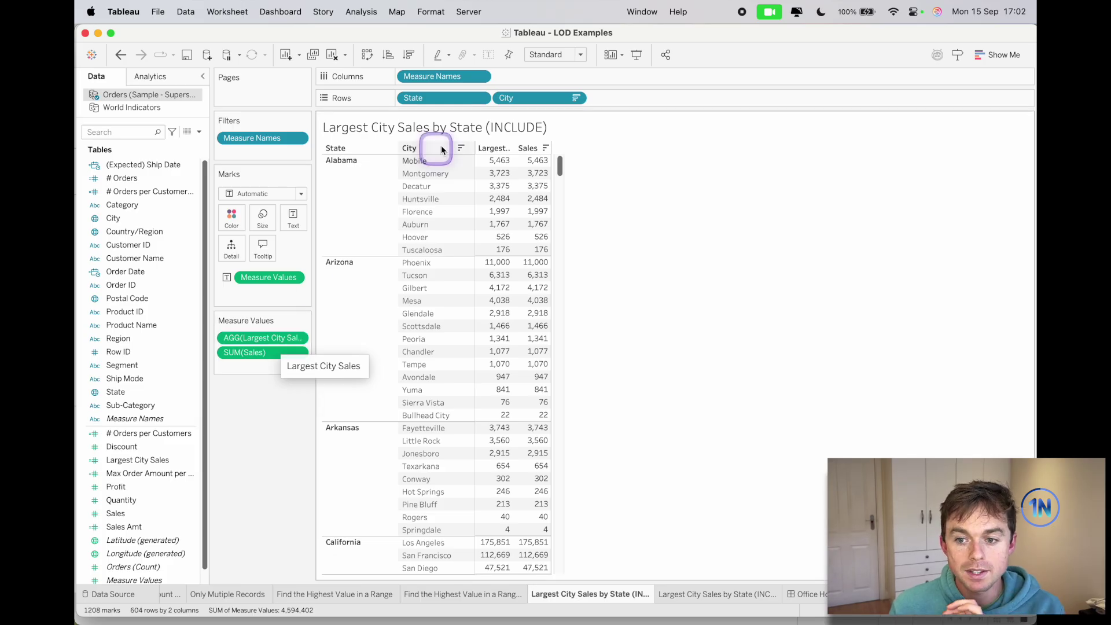
pyautogui.click(519, 105)
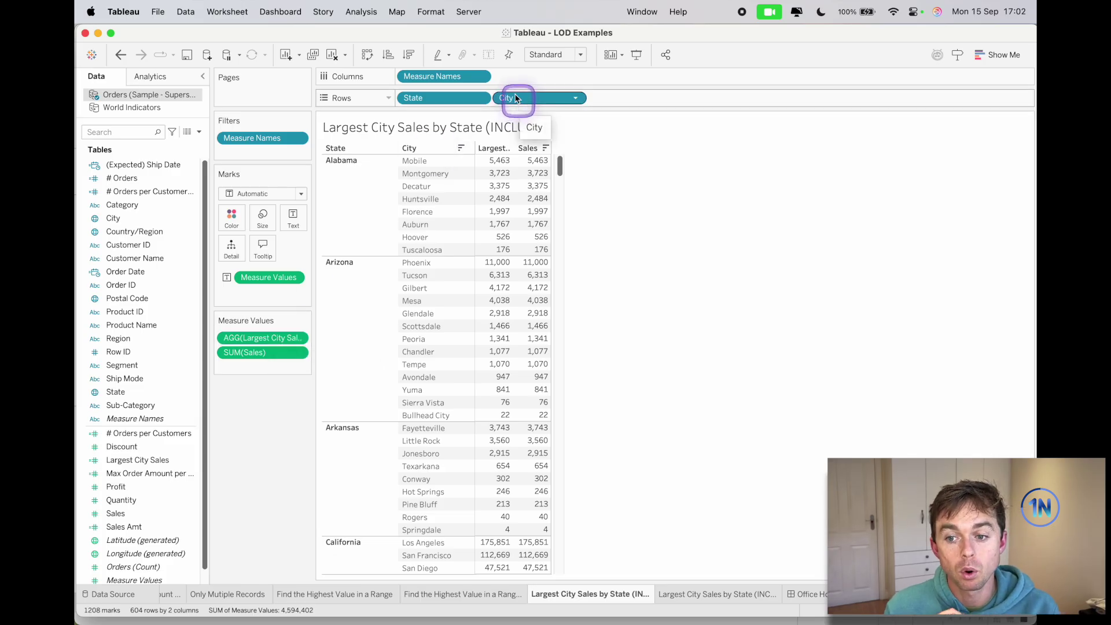
pyautogui.moveTo(543, 100); pyautogui.dragTo(268, 396)
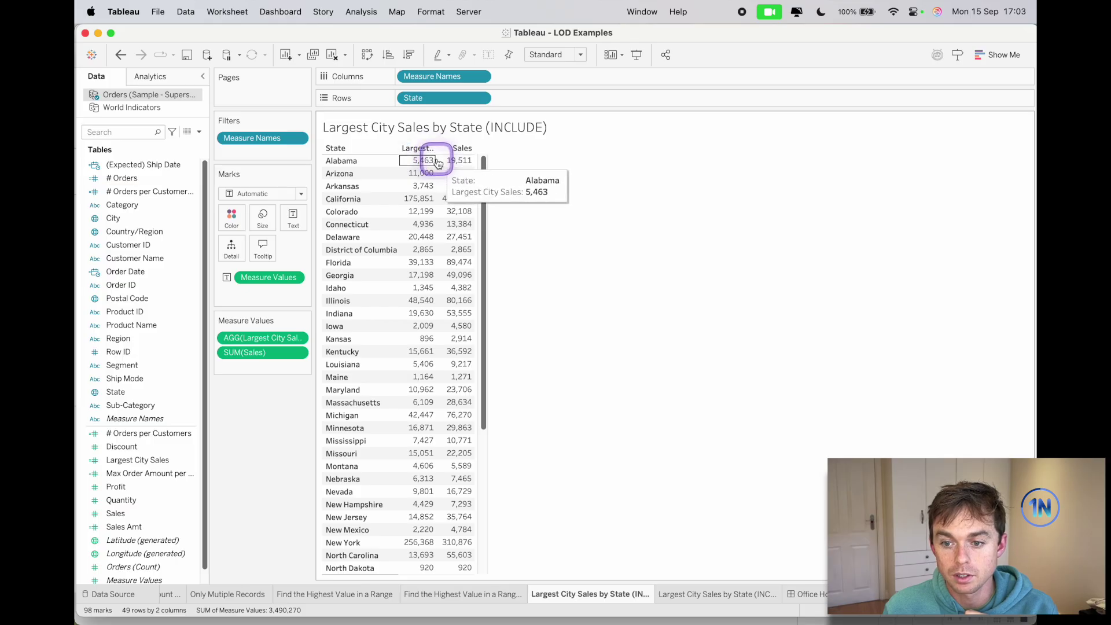
# Widen the Largest City Sales and Sales columns so California shows 175,851 against 457,688
pyautogui.moveTo(435, 149); pyautogui.dragTo(532, 149)
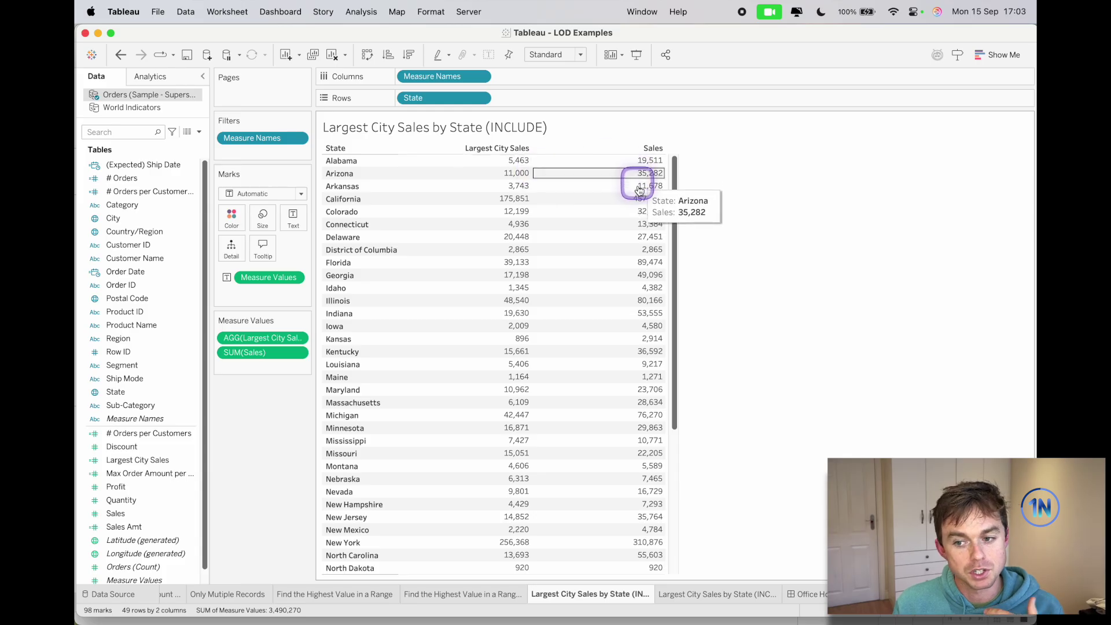
pyautogui.moveTo(665, 164)
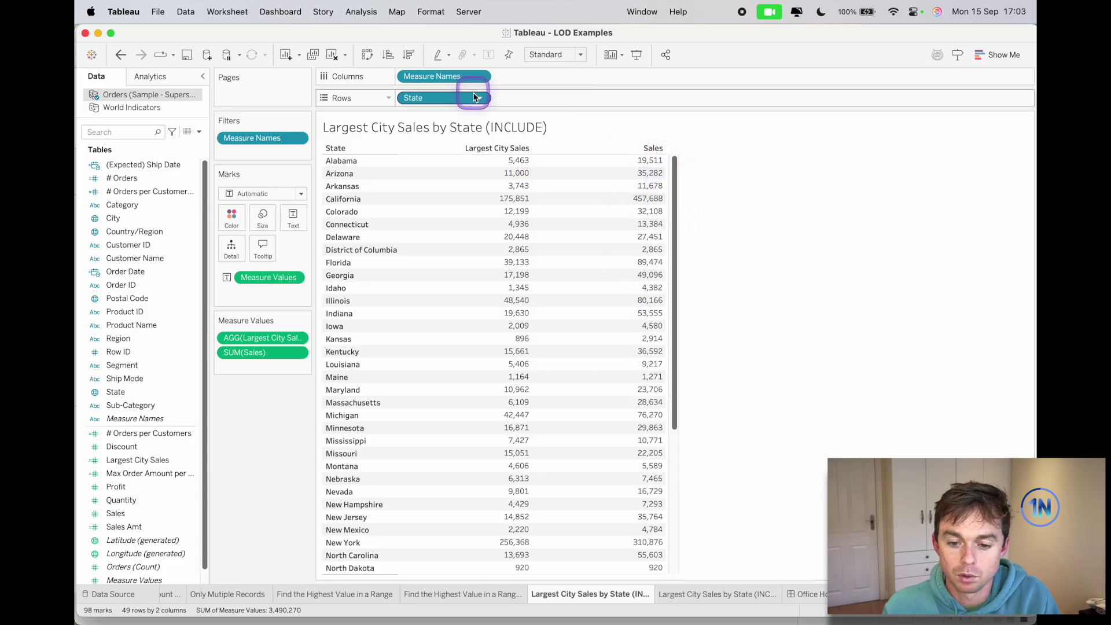
# Open the Largest City Sales calculated field for editing from the Data pane
pyautogui.click(168, 462)
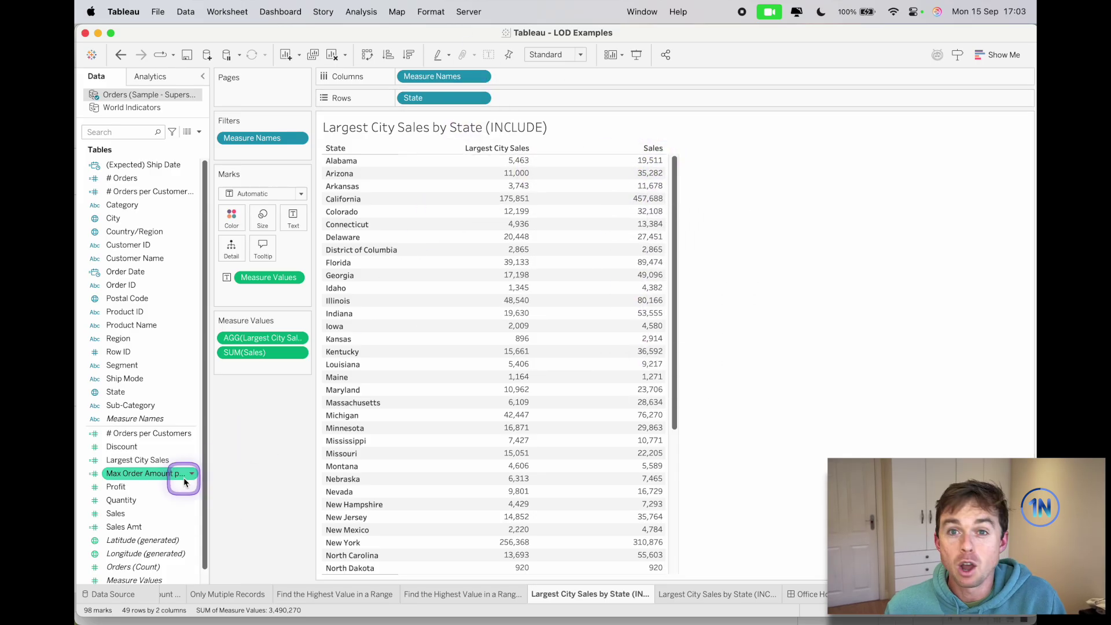
pyautogui.rightClick(164, 461)
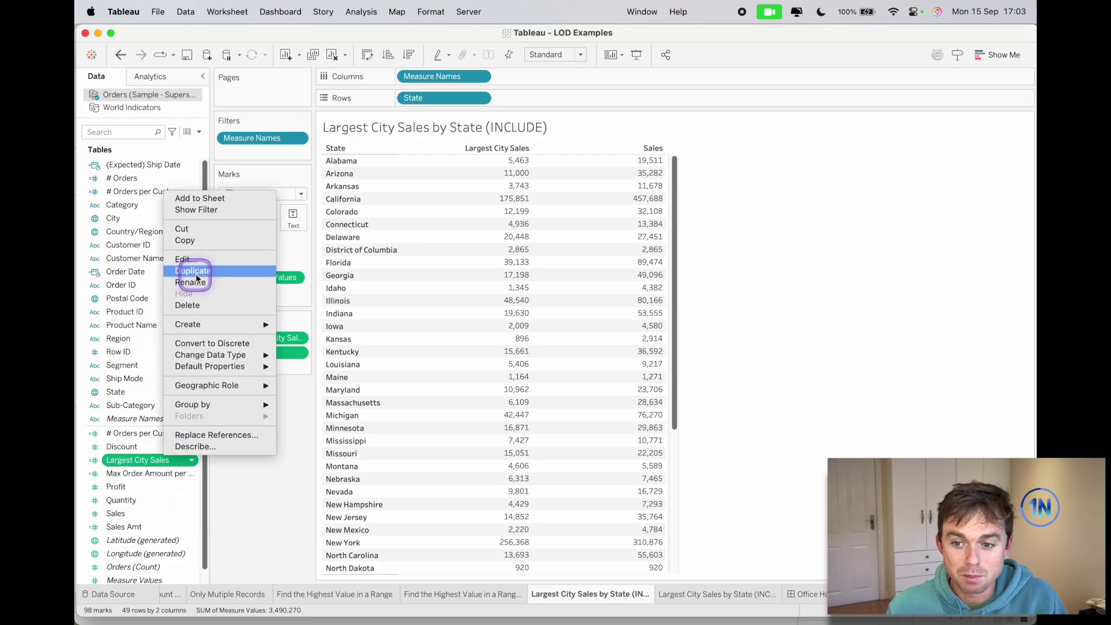
pyautogui.click(184, 259)
# Walk through the formula's INCLUDE [City], SUM([Sales]) and outer MAX parts
pyautogui.moveTo(280, 335); pyautogui.dragTo(367, 335)
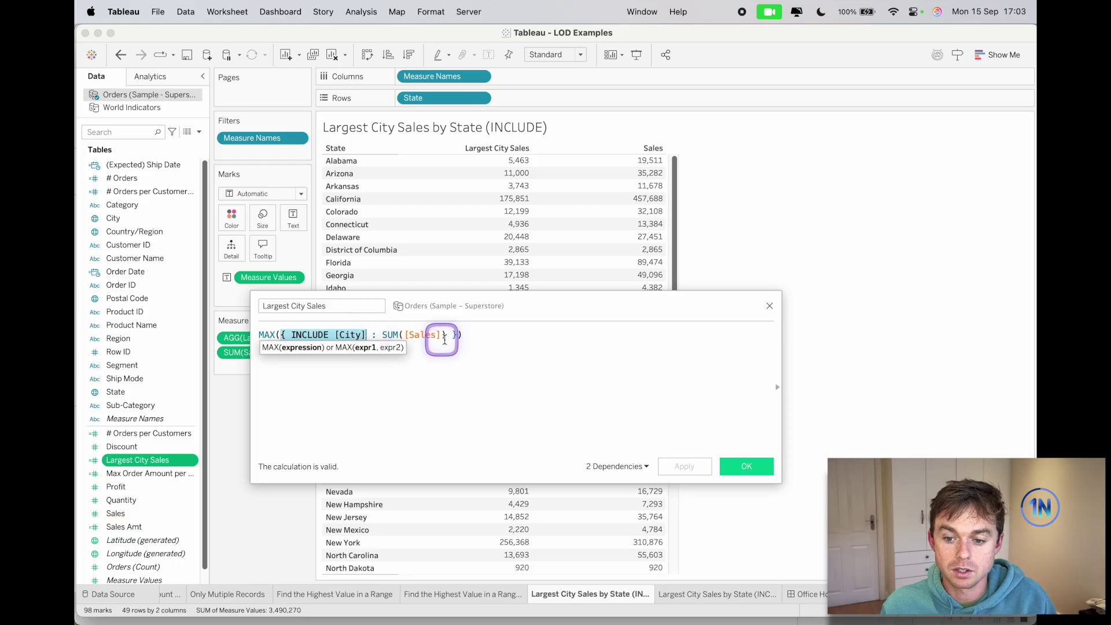
pyautogui.moveTo(446, 334); pyautogui.dragTo(388, 336)
pyautogui.click(434, 335)
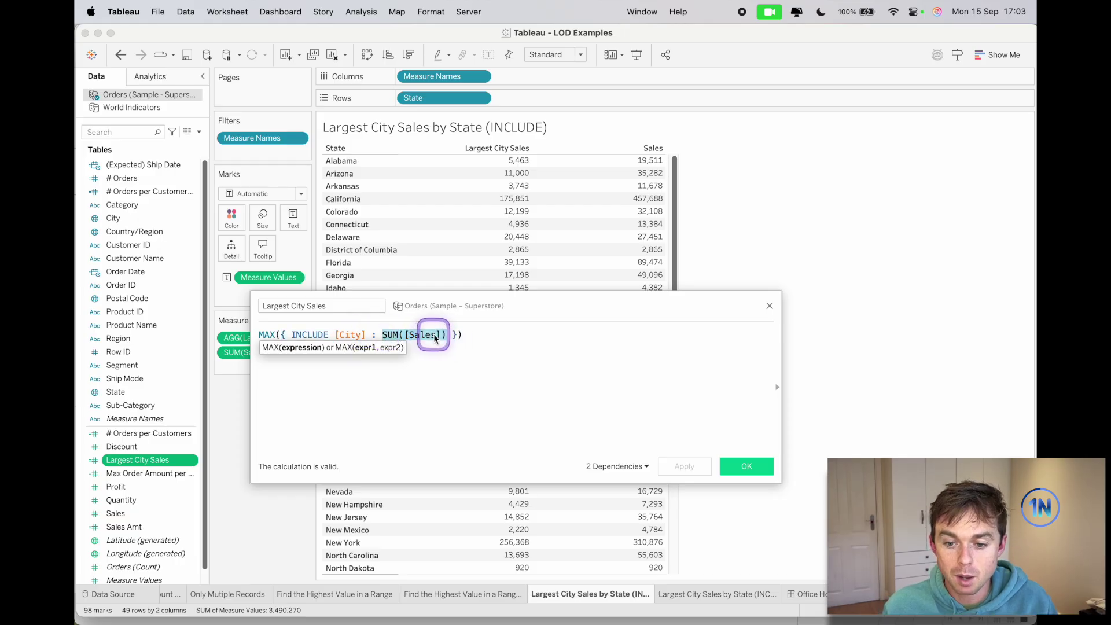
pyautogui.click(277, 336)
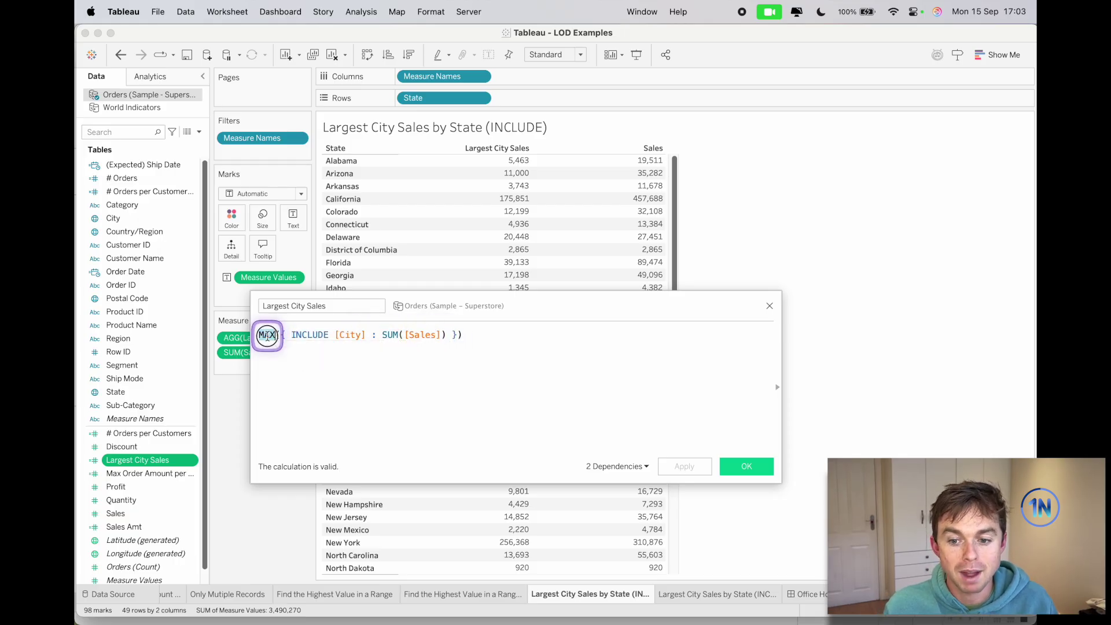